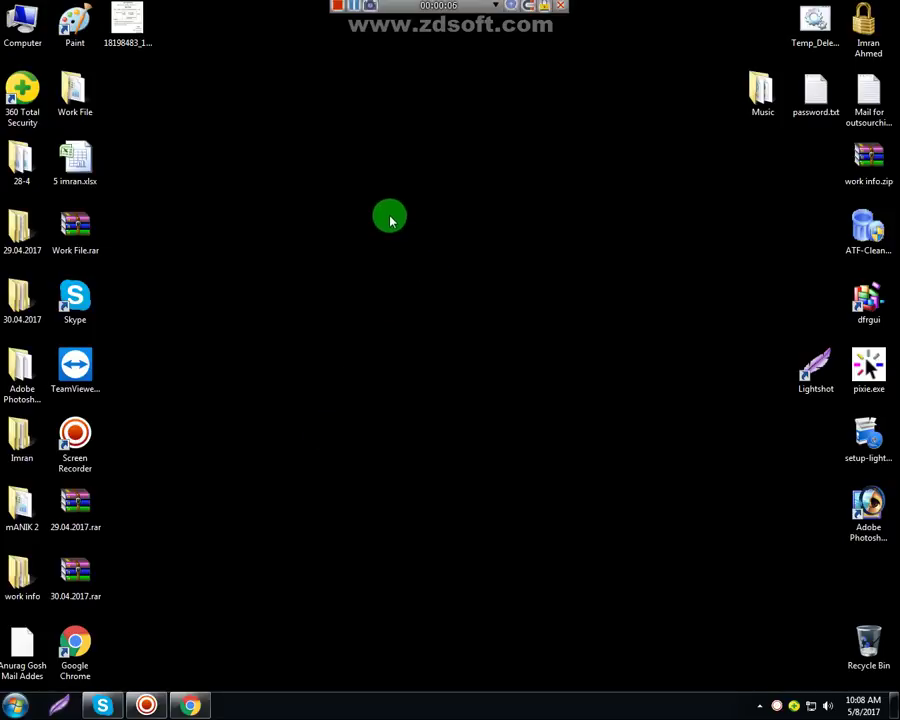
Create a new folder on the desktop and confirm its name.
{"action": "right_click", "coordinate": [356, 177]}
{"action": "mouse_move", "coordinate": [458, 307]}
{"action": "left_click", "coordinate": [512, 307]}
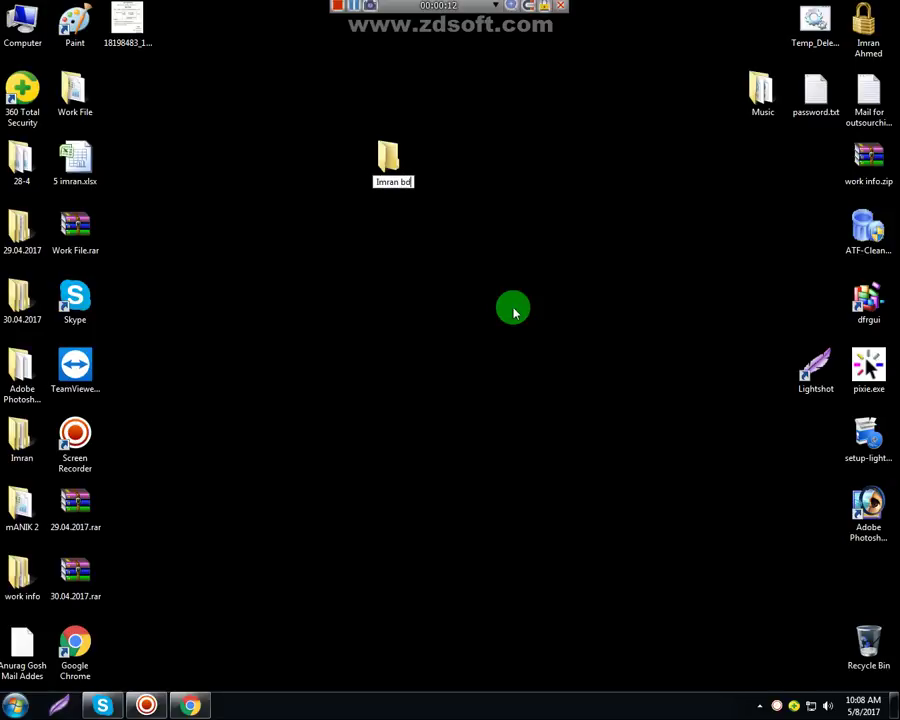
{"action": "key", "text": "Return"}
{"action": "key", "text": "Return"}
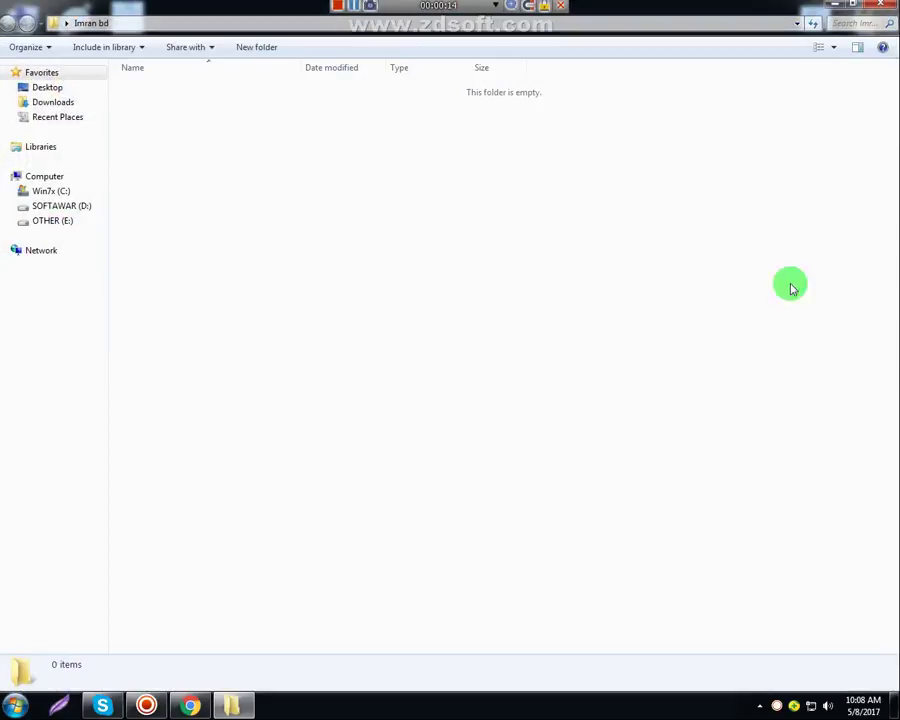
Inside it, create and open the subfolder 8-5-2017, then launch Google Chrome.
{"action": "right_click", "coordinate": [550, 113]}
{"action": "mouse_move", "coordinate": [635, 287]}
{"action": "left_click", "coordinate": [474, 286]}
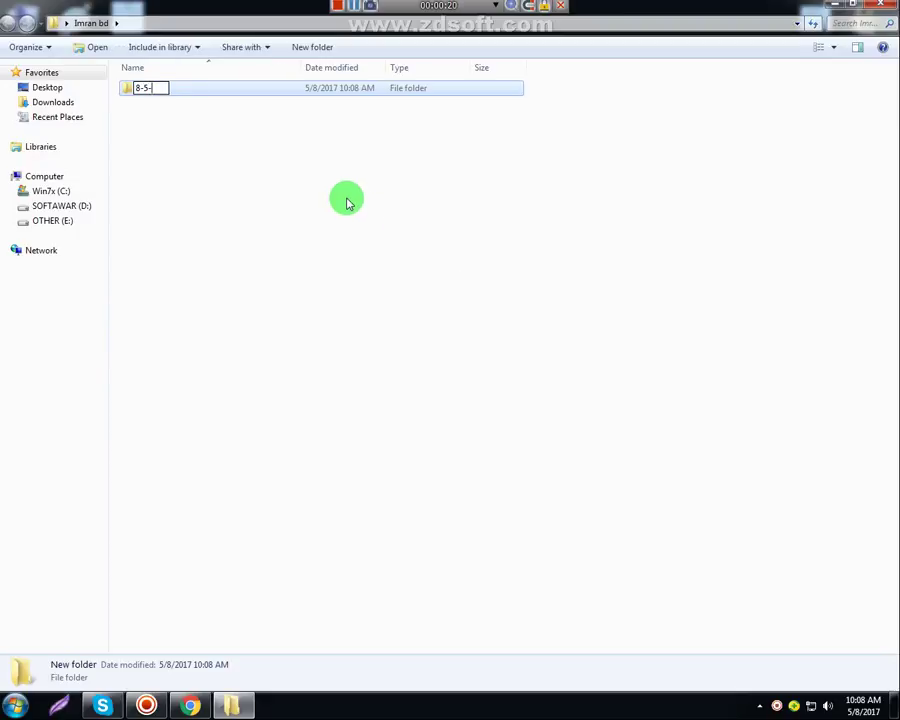
{"action": "key", "text": "Return"}
{"action": "key", "text": "Return"}
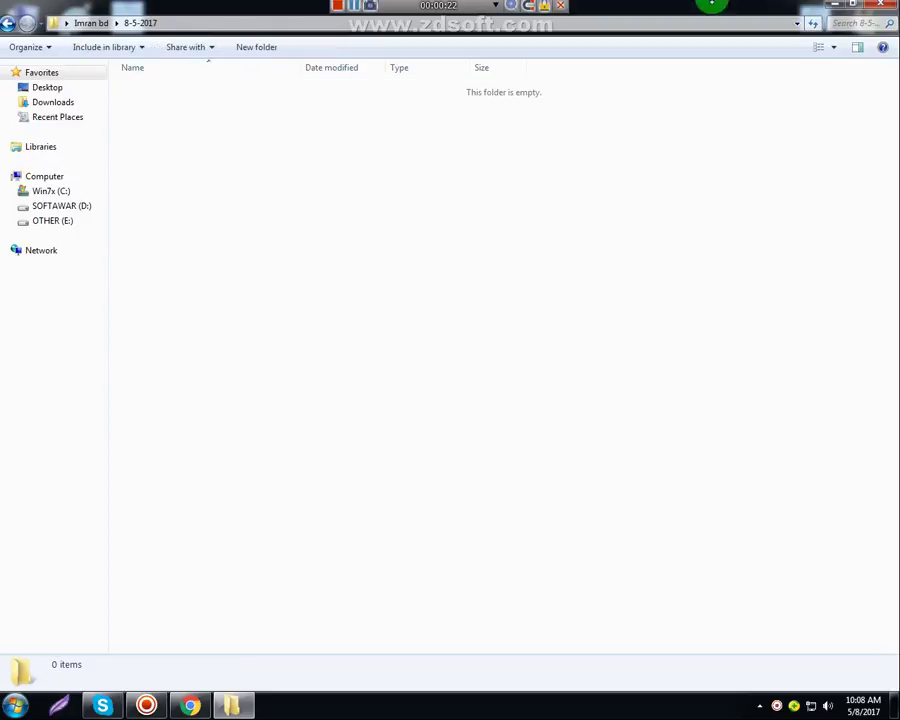
{"action": "left_click", "coordinate": [845, 5]}
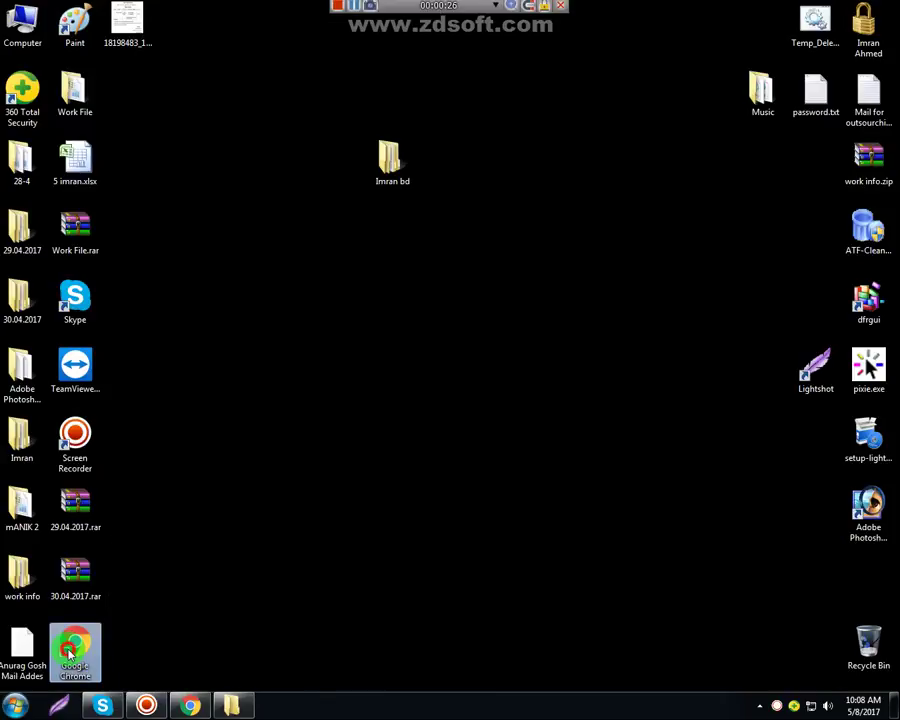
{"action": "double_click", "coordinate": [70, 655]}
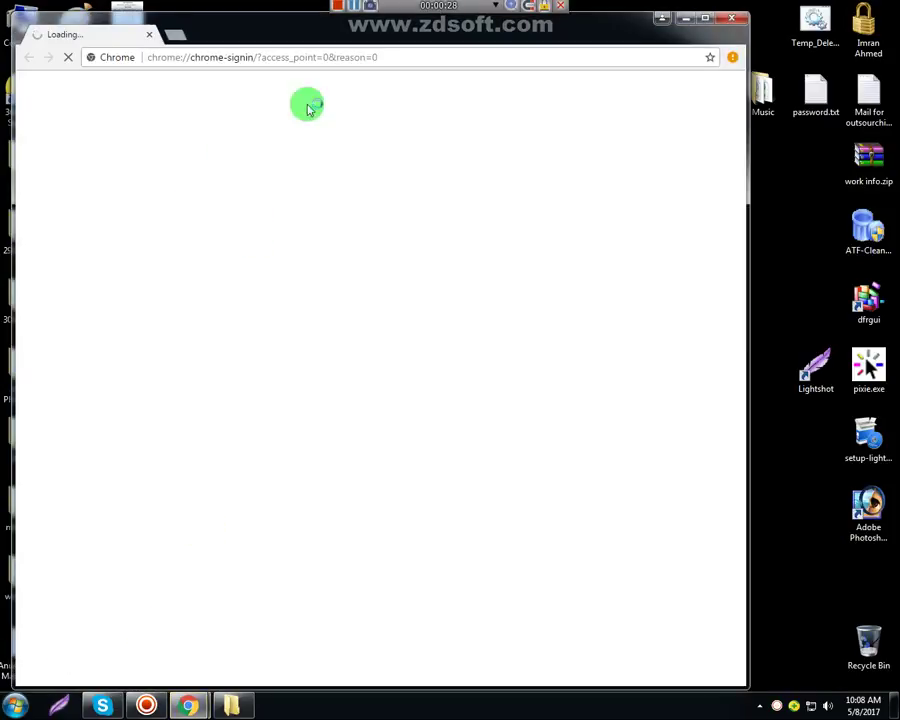
Maximize Chrome, keep one New Tab, close the sign-in tab and inbox window, then minimize Chrome.
{"action": "left_click", "coordinate": [706, 17]}
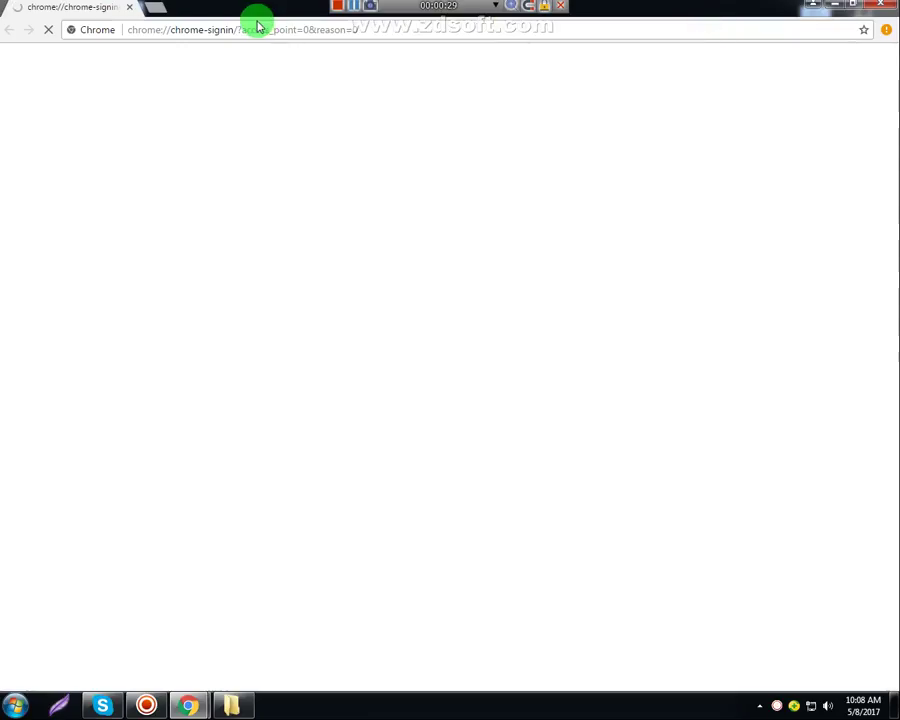
{"action": "left_click", "coordinate": [161, 16]}
{"action": "left_click", "coordinate": [126, 9]}
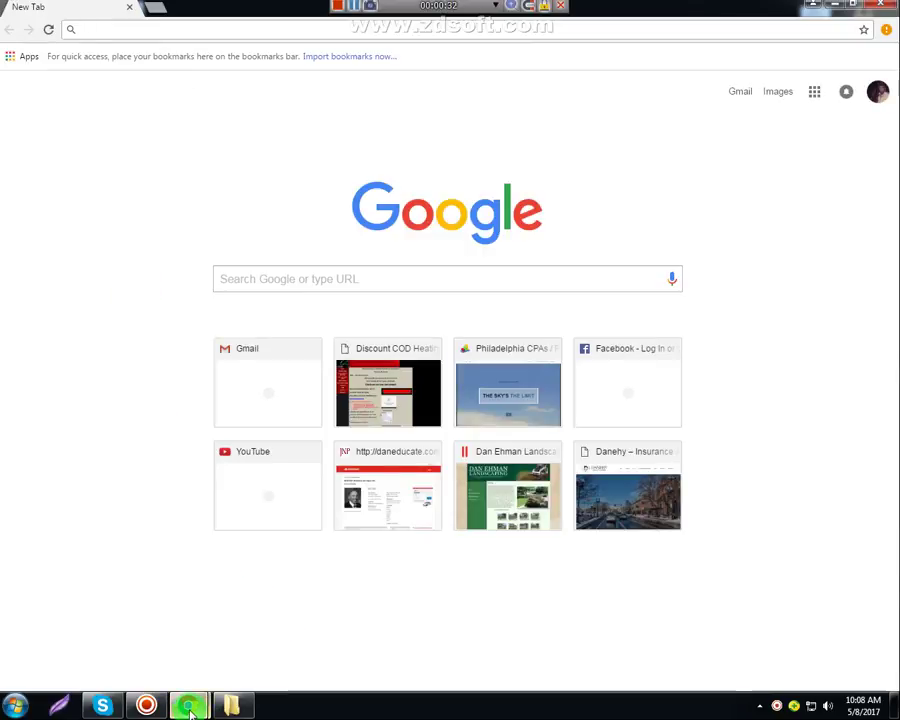
{"action": "mouse_move", "coordinate": [190, 712]}
{"action": "left_click", "coordinate": [184, 623]}
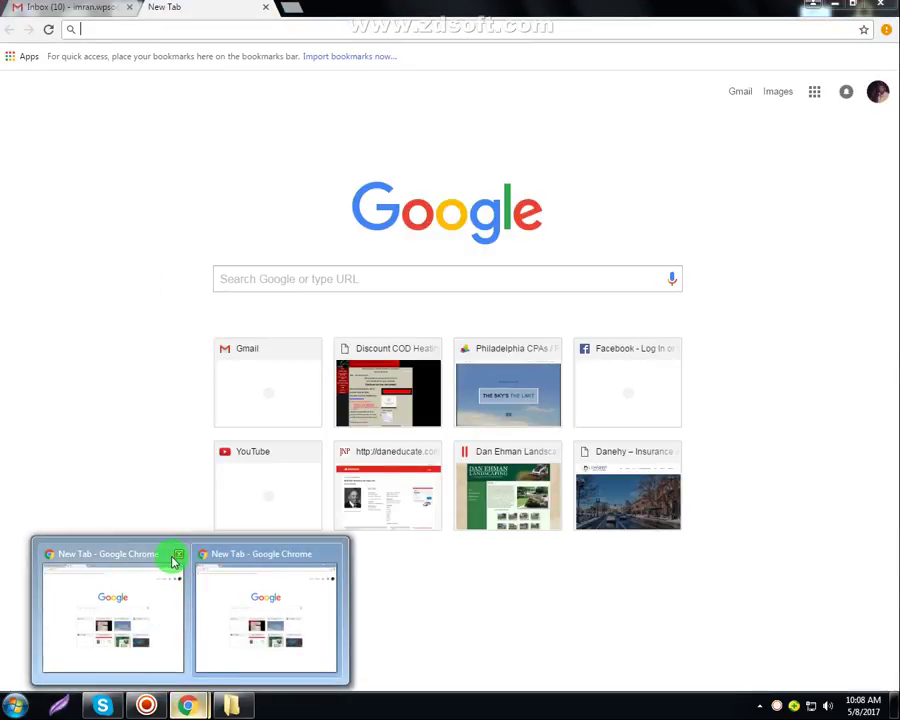
{"action": "left_click", "coordinate": [179, 557]}
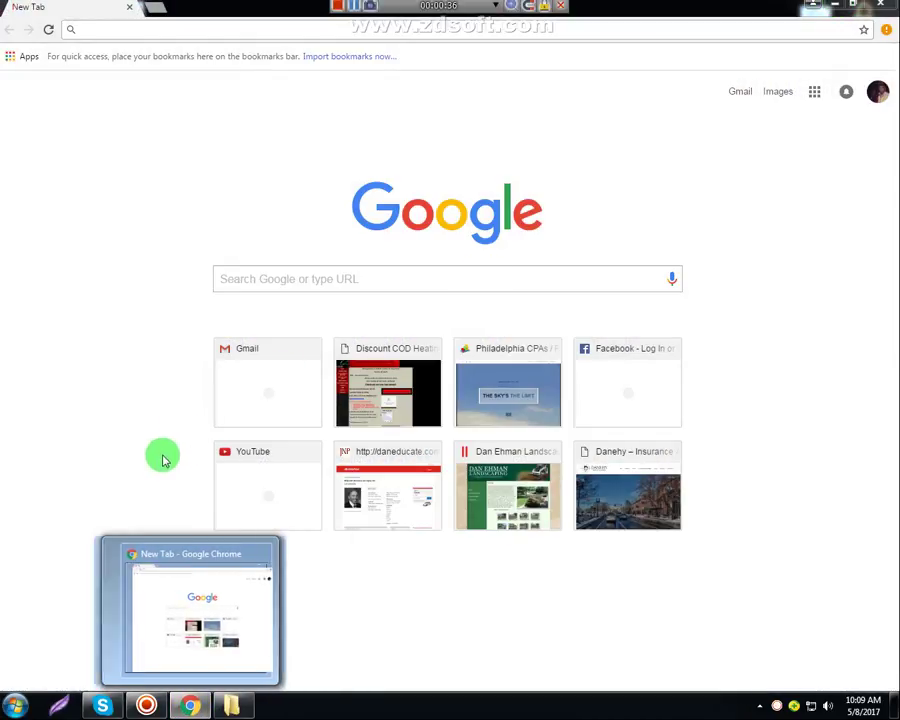
{"action": "left_click", "coordinate": [835, 8]}
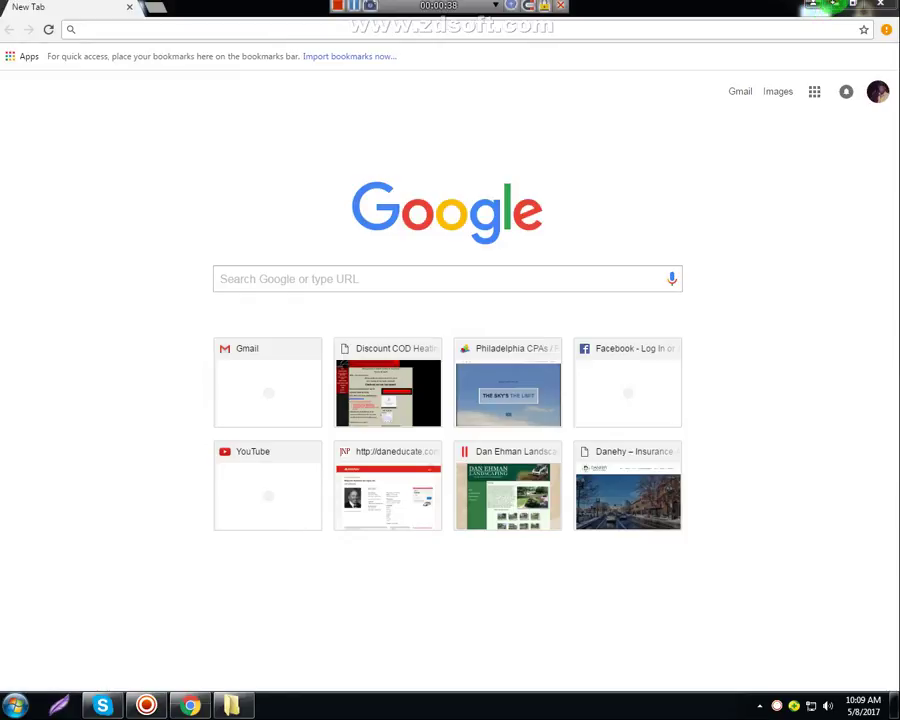
{"action": "left_click", "coordinate": [95, 490]}
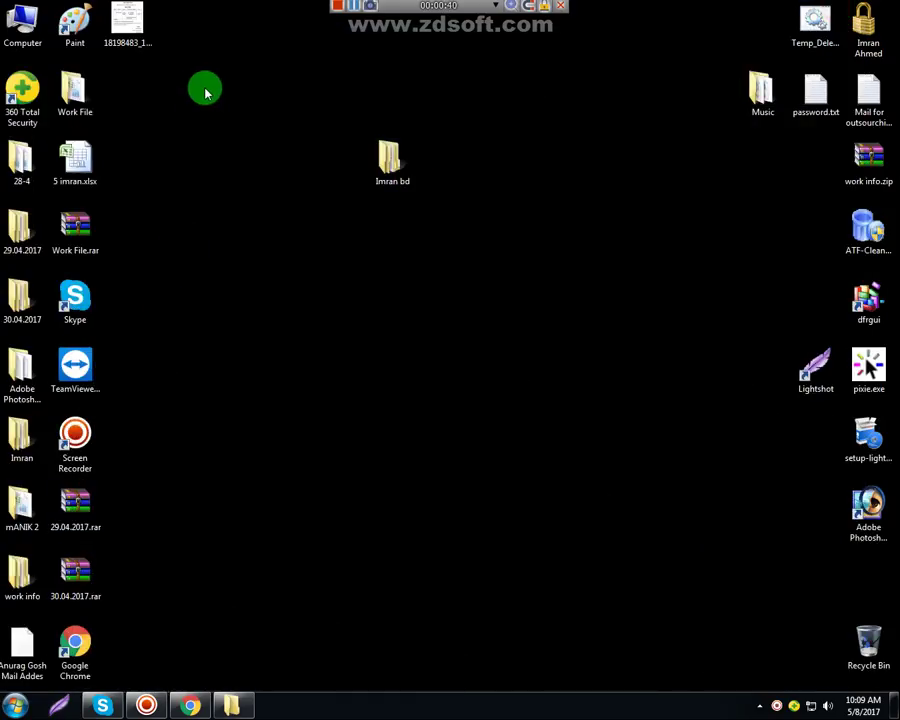
Open the website-links workbook, minimize Excel, launch pixie.exe, and reorder the taskbar buttons.
{"action": "left_click", "coordinate": [87, 176]}
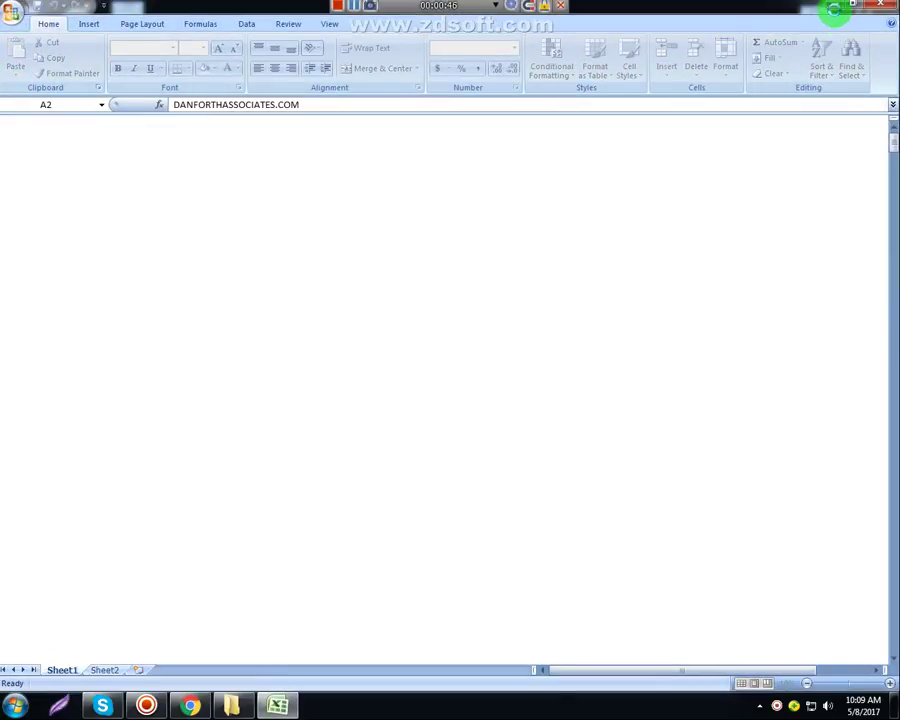
{"action": "left_click", "coordinate": [835, 6]}
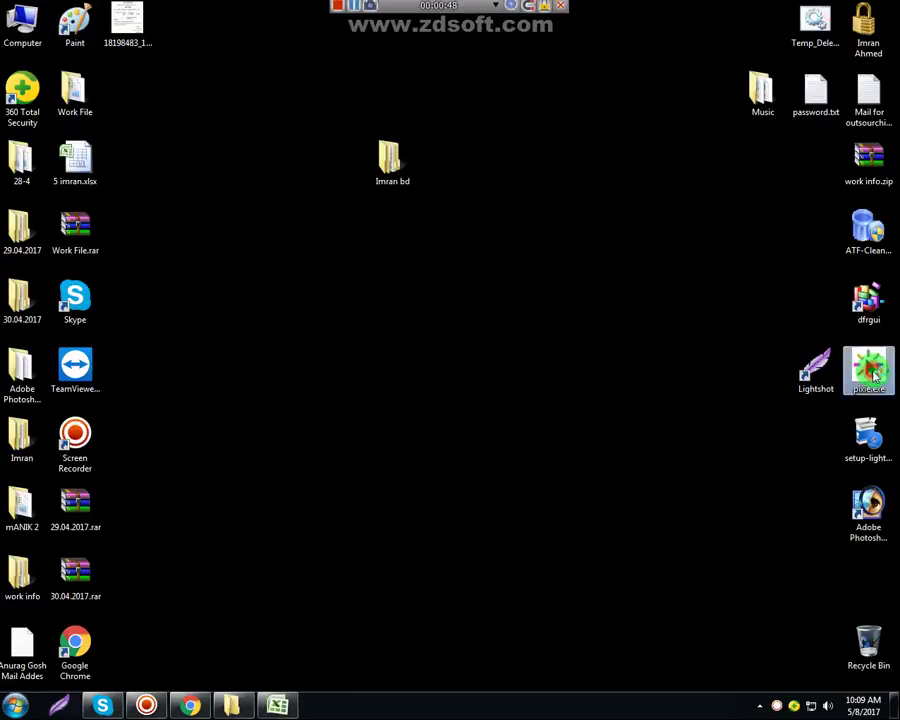
{"action": "double_click", "coordinate": [873, 374]}
{"action": "left_click", "coordinate": [812, 512]}
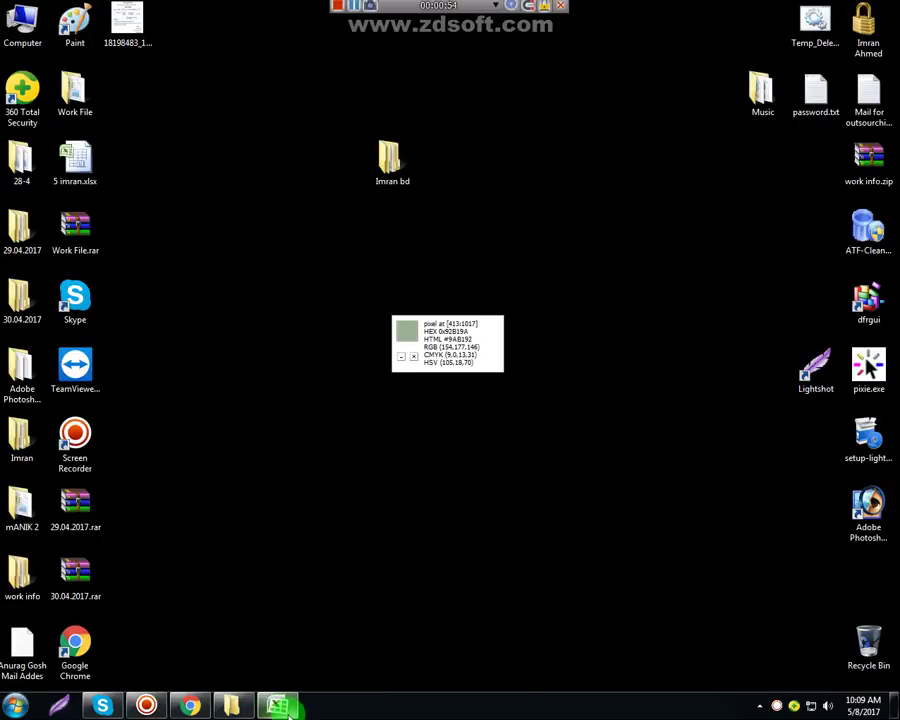
{"action": "mouse_move", "coordinate": [289, 712]}
{"action": "left_click_drag", "start_coordinate": [284, 712], "coordinate": [190, 703]}
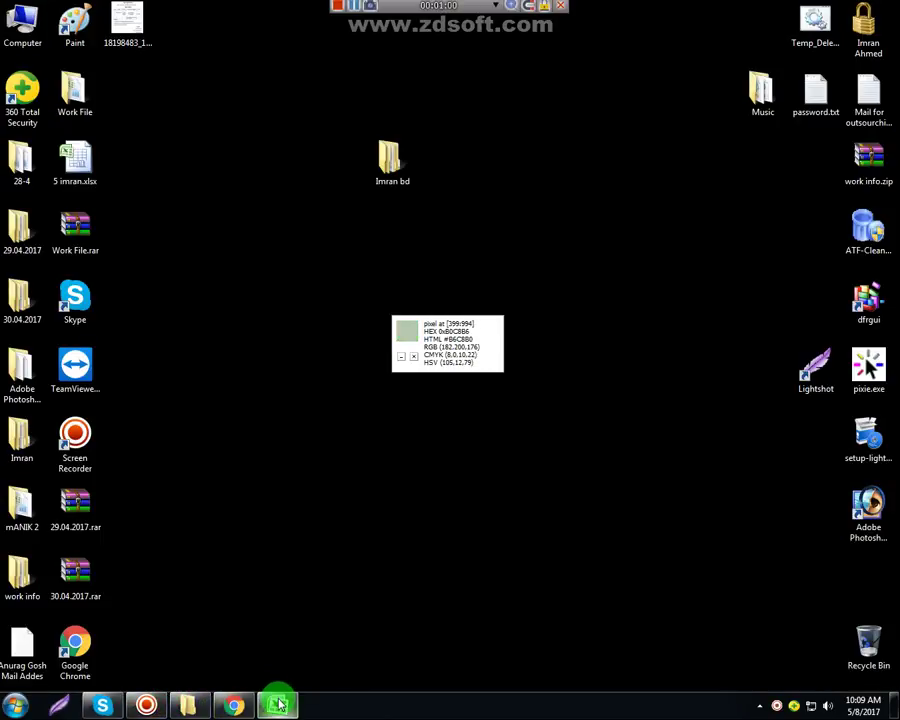
Load danforthassociates.com from cell A2 in Chrome, confirm it is a parked page, and return to Excel.
{"action": "left_click", "coordinate": [278, 705]}
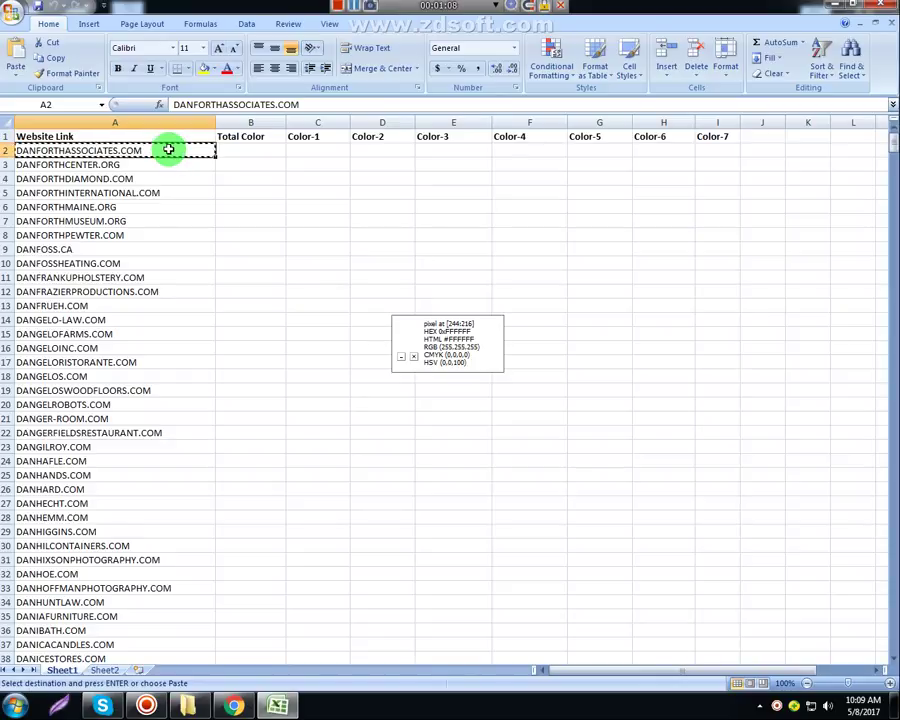
{"action": "left_click", "coordinate": [234, 704]}
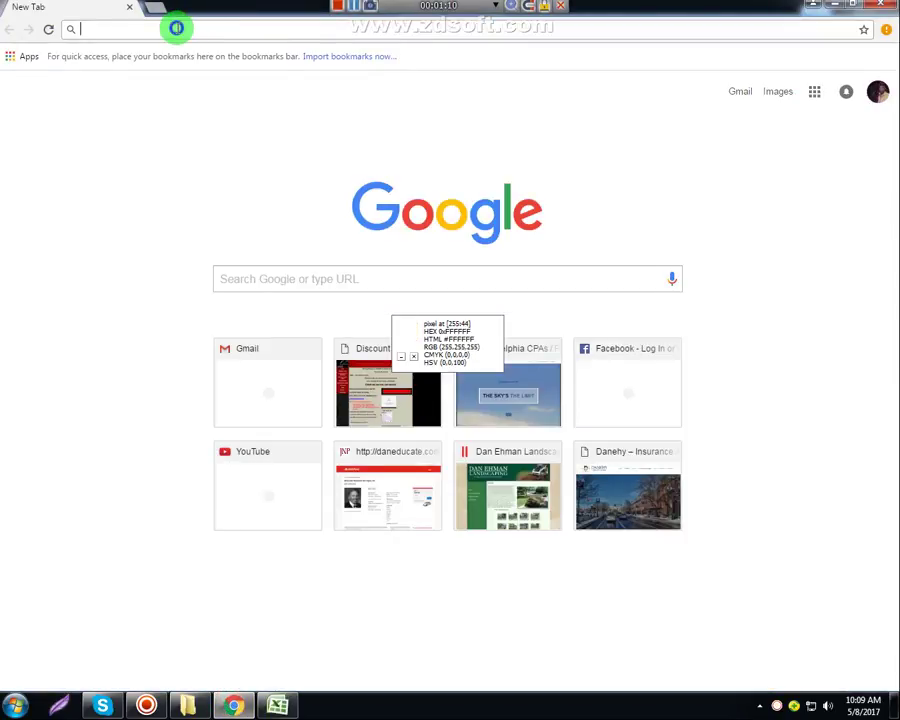
{"action": "right_click", "coordinate": [176, 28]}
{"action": "left_click", "coordinate": [240, 116]}
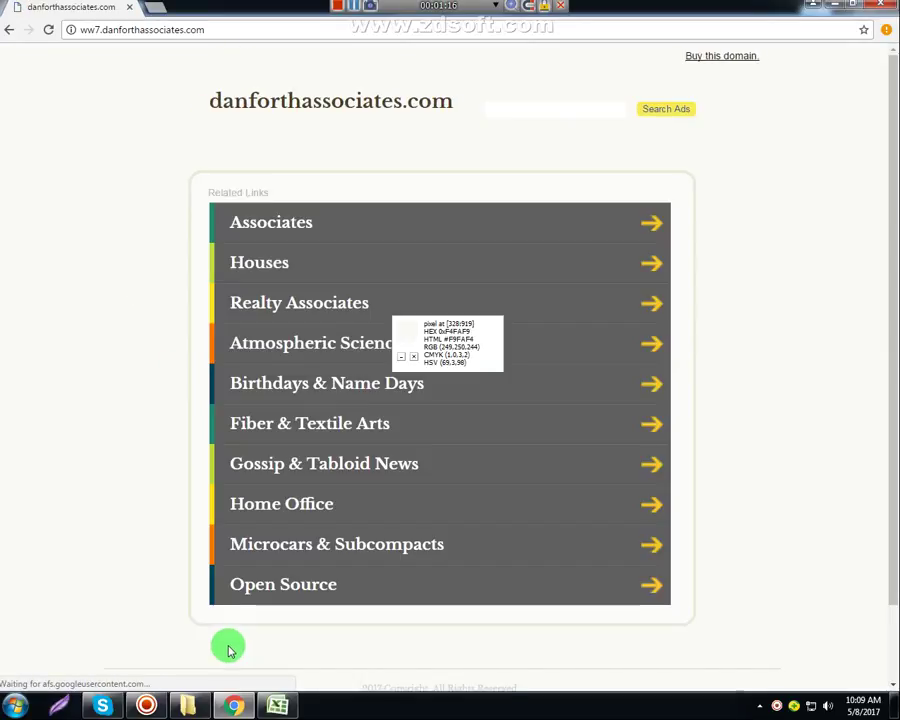
{"action": "double_click", "coordinate": [165, 28]}
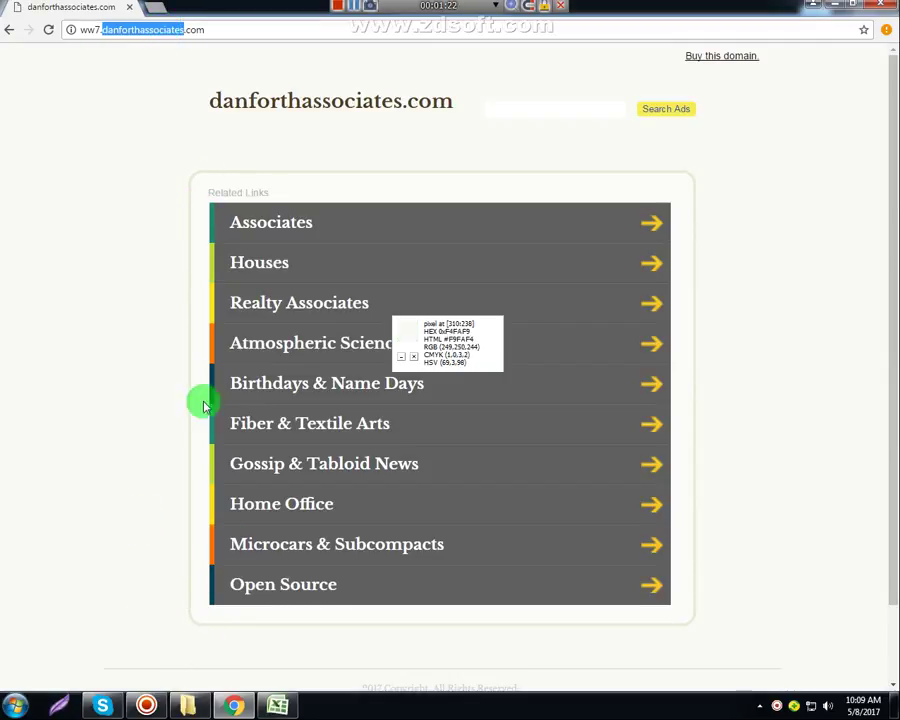
{"action": "left_click", "coordinate": [278, 706]}
{"action": "left_click", "coordinate": [120, 150]}
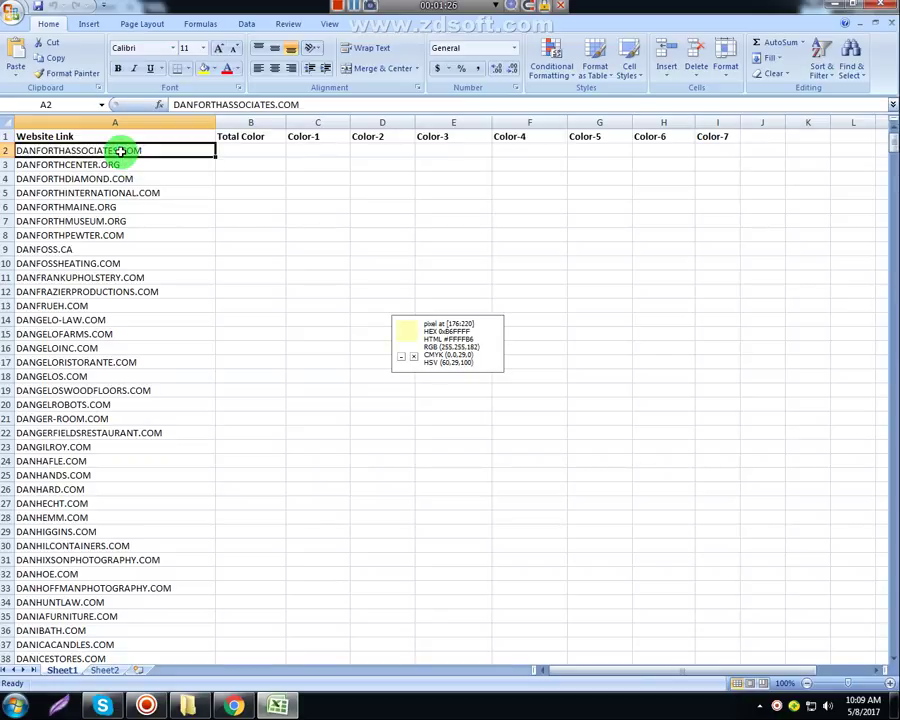
Log DANFORTHASSOCIATES.COM under Not Found in cell A2 of Sheet2.
{"action": "key", "text": "ctrl+c"}
{"action": "left_click", "coordinate": [104, 670]}
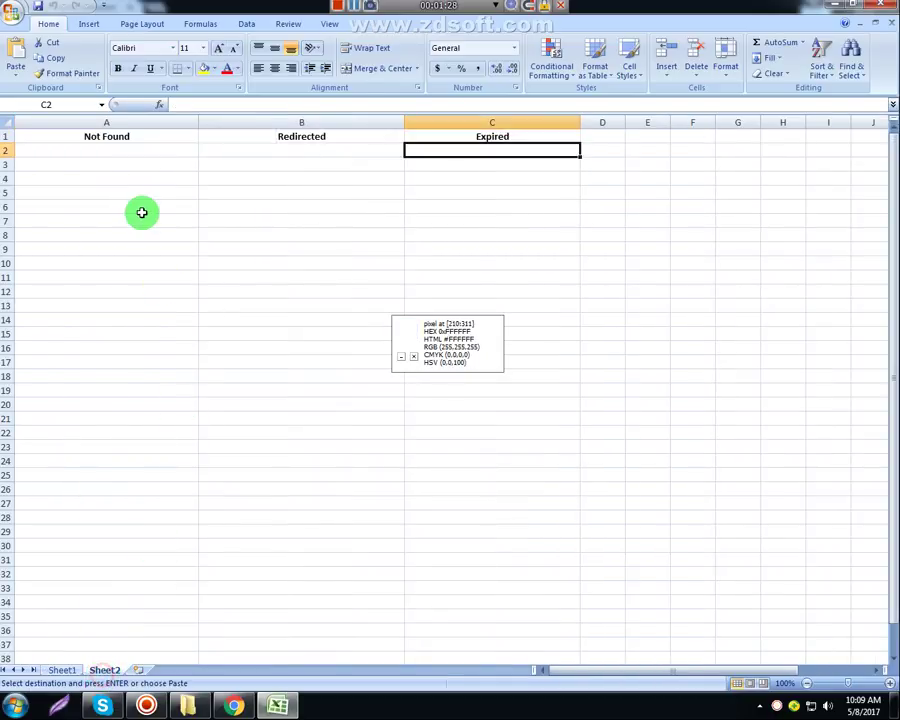
{"action": "left_click", "coordinate": [124, 140]}
{"action": "left_click", "coordinate": [311, 138]}
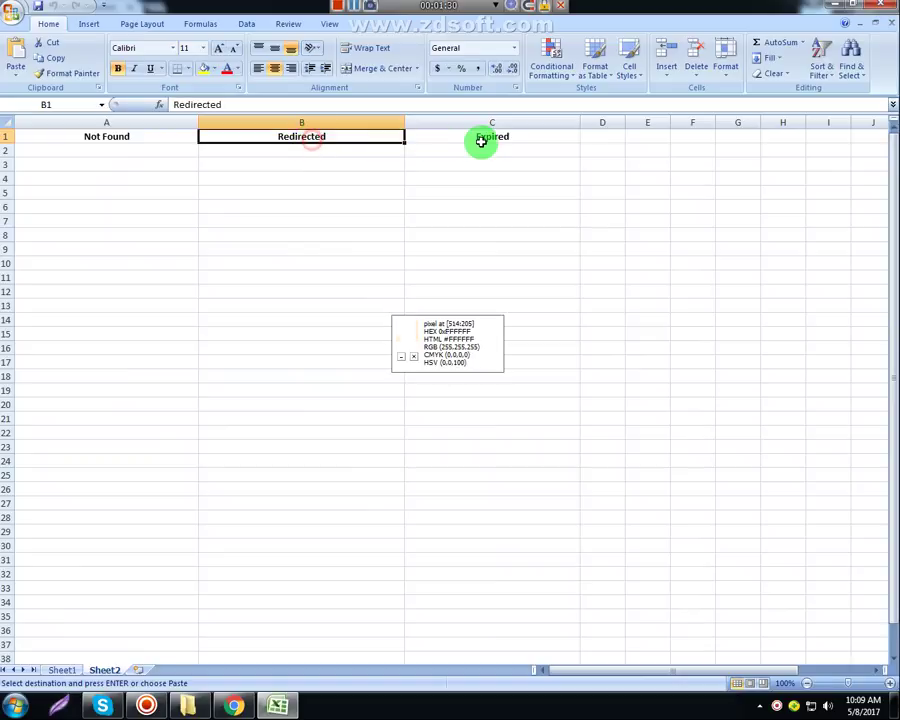
{"action": "left_click", "coordinate": [484, 142]}
{"action": "left_click", "coordinate": [137, 157]}
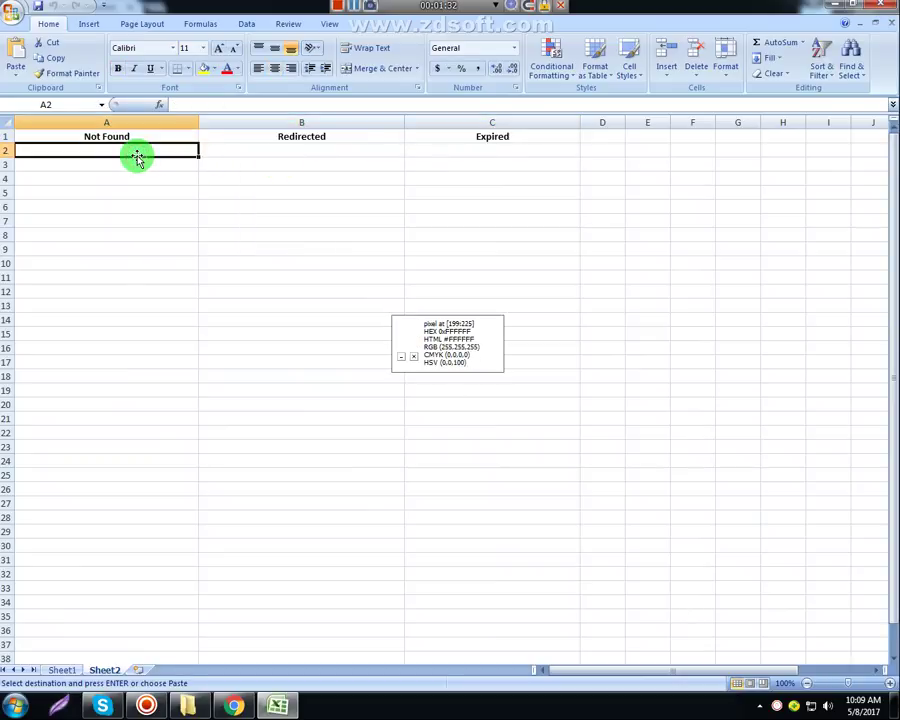
{"action": "key", "text": "Return"}
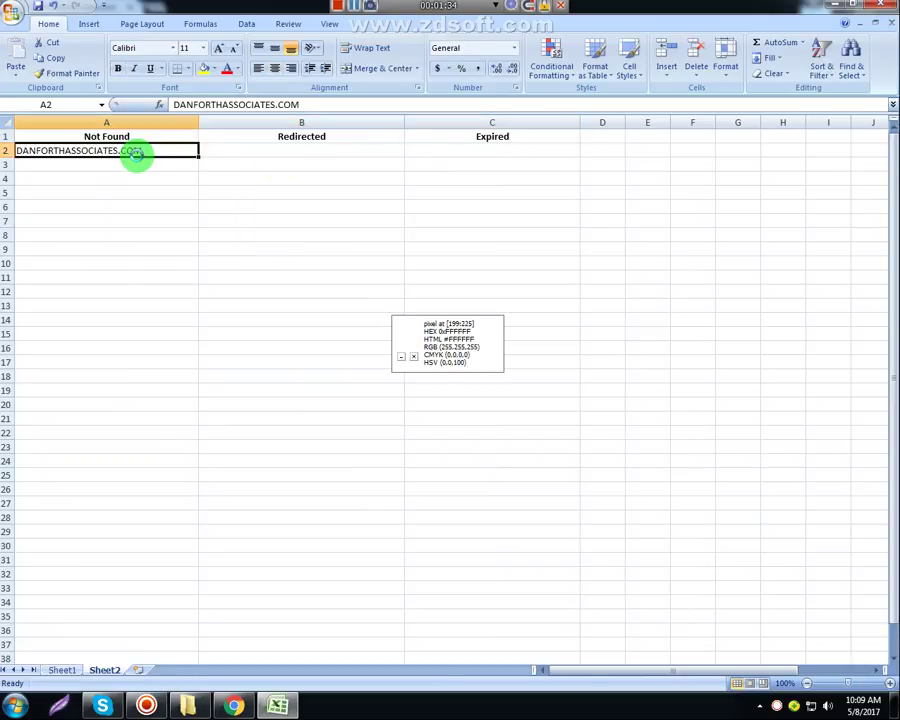
{"action": "left_click", "coordinate": [64, 670]}
Delete the now-empty row 2 on Sheet1.
{"action": "left_click", "coordinate": [133, 166]}
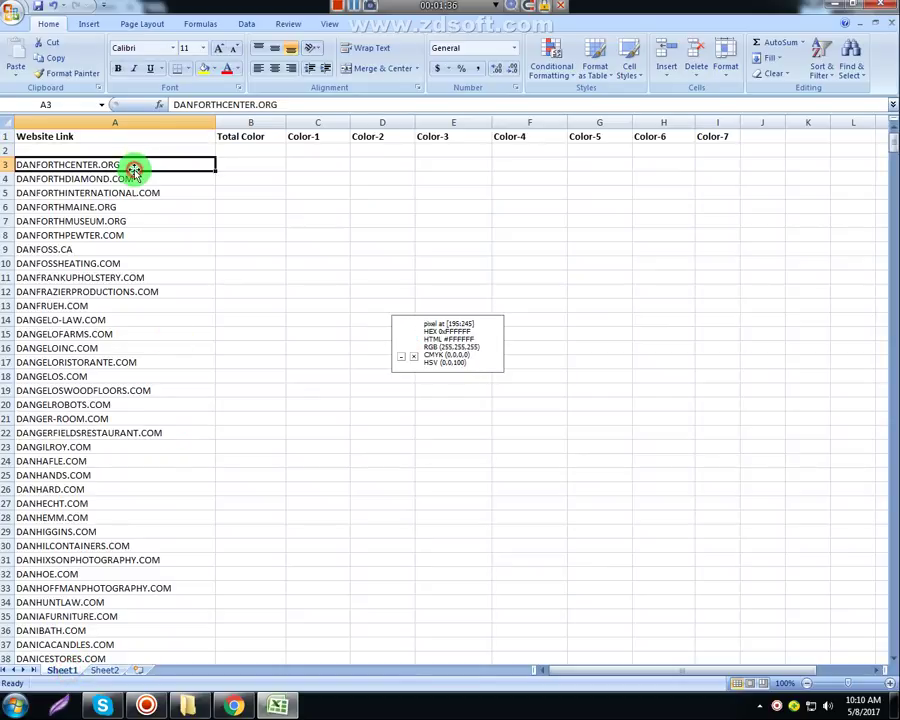
{"action": "left_click", "coordinate": [5, 150]}
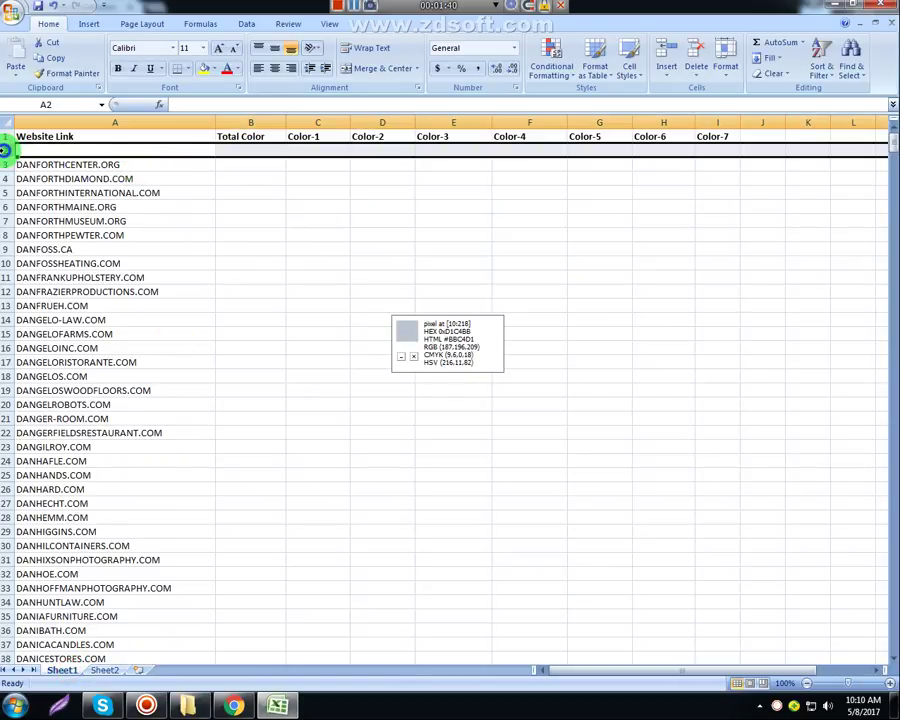
{"action": "right_click", "coordinate": [5, 150]}
{"action": "left_click", "coordinate": [46, 236]}
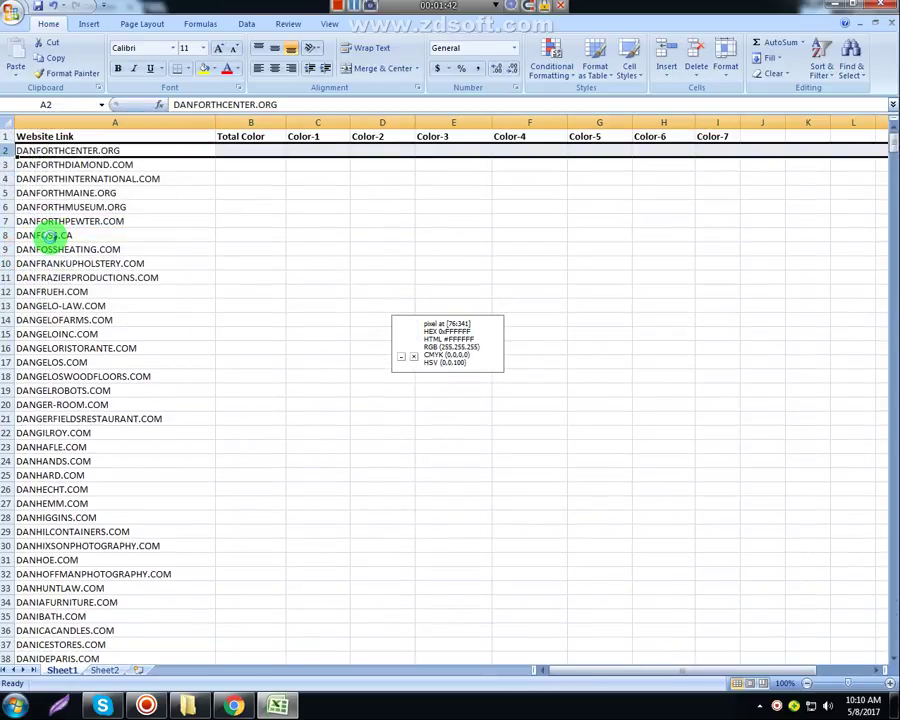
Copy the DANFORTHCENTER.ORG link from A2 and bring up Chrome's address bar paste options.
{"action": "left_click", "coordinate": [137, 151]}
{"action": "key", "text": "ctrl+c"}
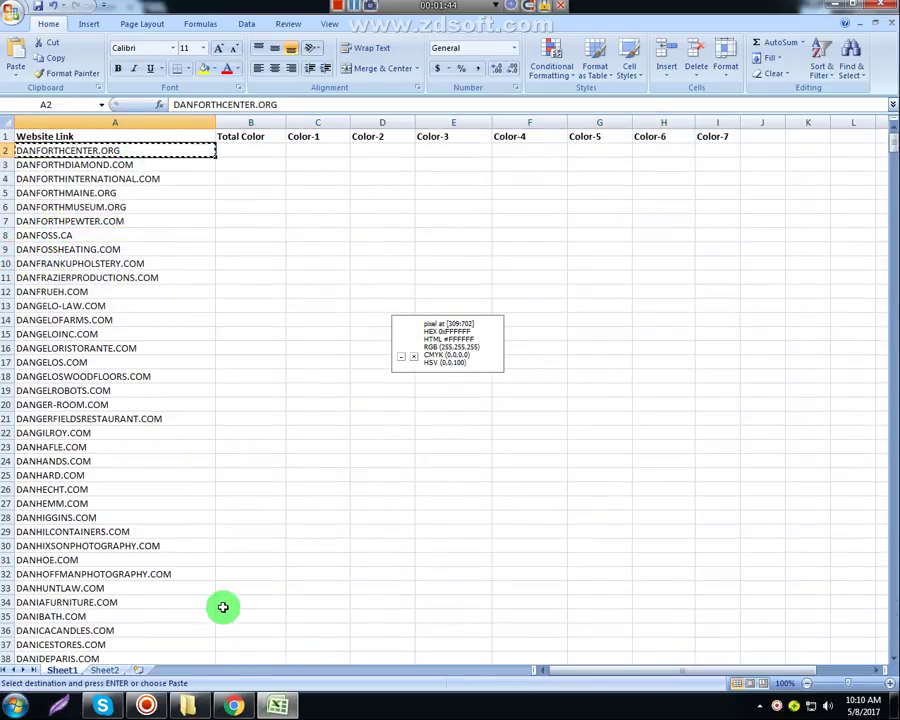
{"action": "left_click", "coordinate": [233, 706]}
{"action": "right_click", "coordinate": [240, 31]}
Load danforthcenter.org and, in a new tab, danforthdiamond.com from cell A3.
{"action": "left_click", "coordinate": [281, 116]}
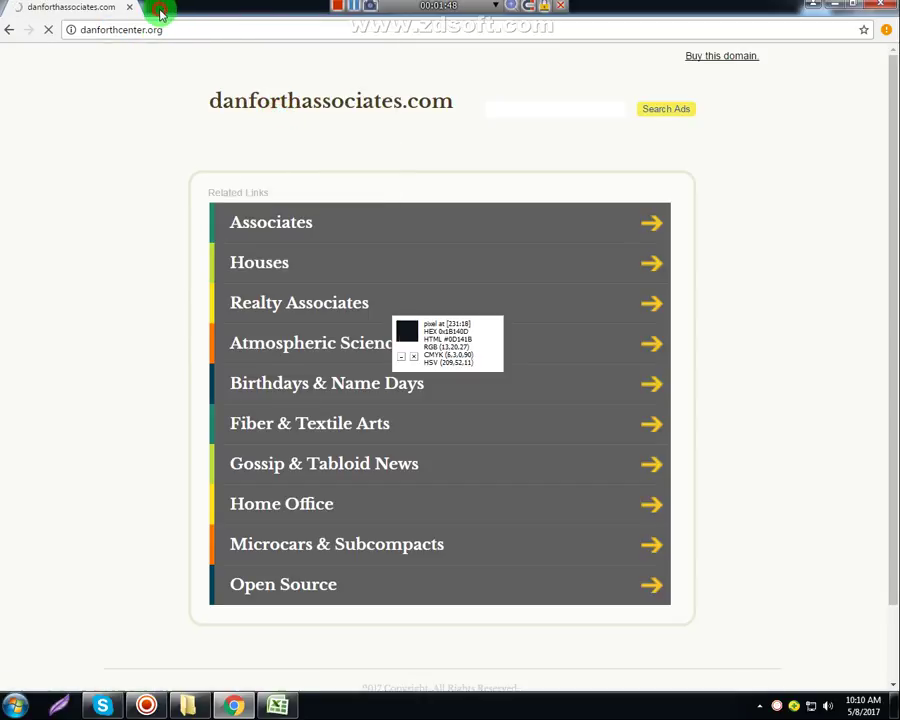
{"action": "left_click", "coordinate": [160, 12]}
{"action": "key", "text": "alt+Tab"}
{"action": "left_click", "coordinate": [80, 177]}
{"action": "left_click", "coordinate": [84, 165]}
{"action": "left_click", "coordinate": [225, 705]}
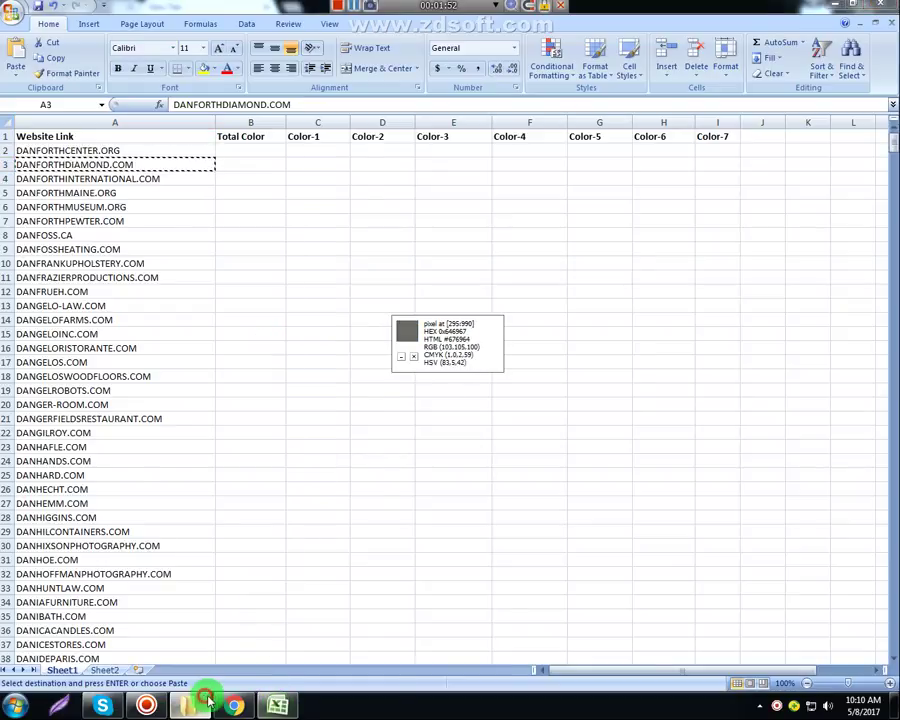
{"action": "right_click", "coordinate": [190, 29]}
{"action": "left_click", "coordinate": [226, 110]}
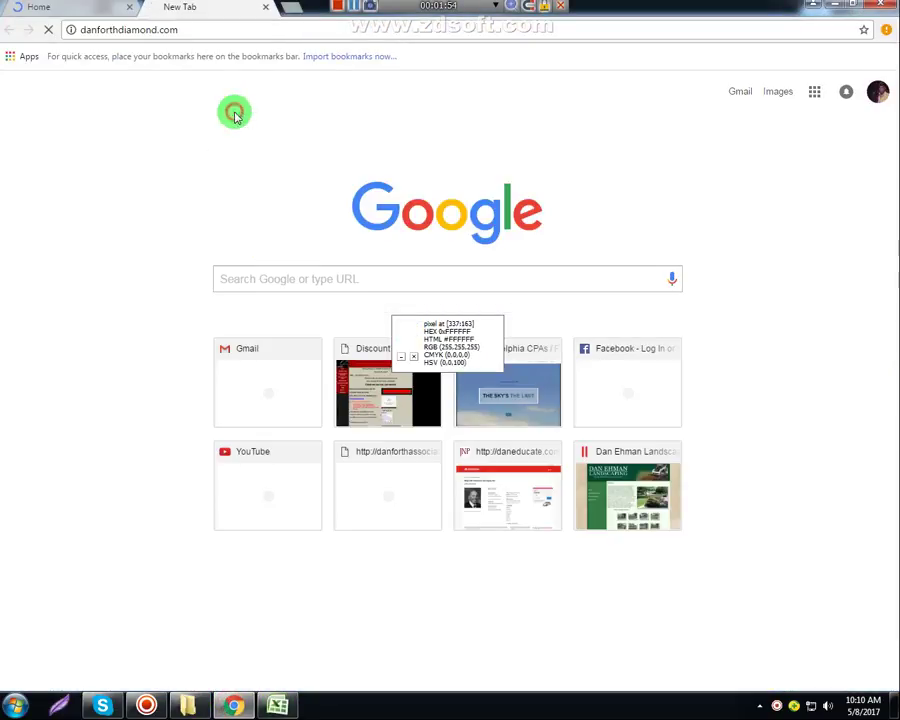
Copy the site name 'danforthcenter' from the address bar and start saving the Danforth Center logo.
{"action": "left_click", "coordinate": [76, 6]}
{"action": "double_click", "coordinate": [205, 30]}
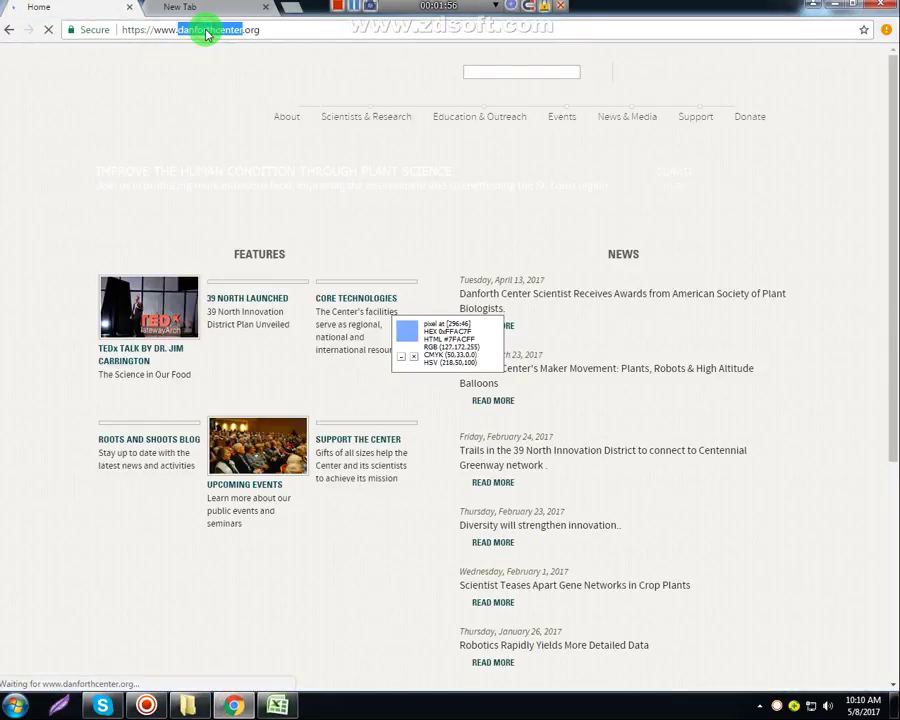
{"action": "right_click", "coordinate": [205, 31]}
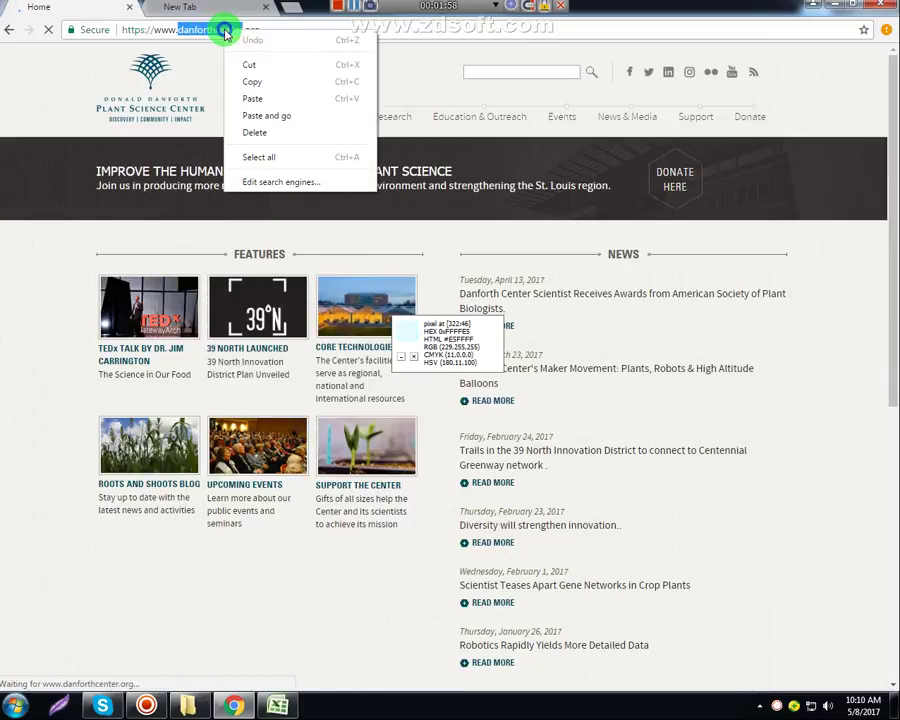
{"action": "left_click", "coordinate": [262, 82]}
{"action": "right_click", "coordinate": [134, 62]}
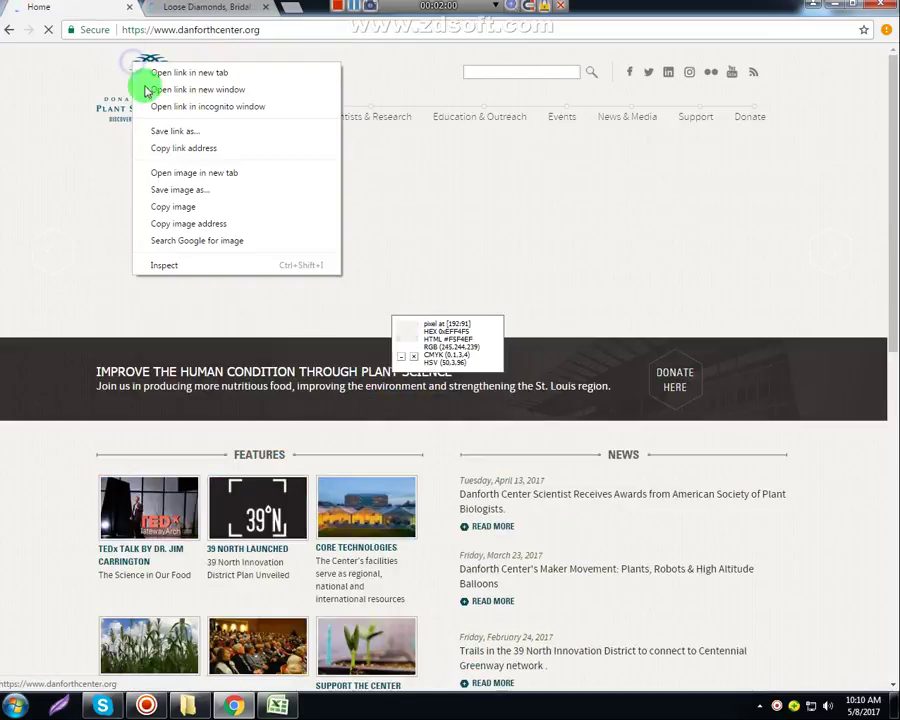
{"action": "left_click", "coordinate": [180, 190]}
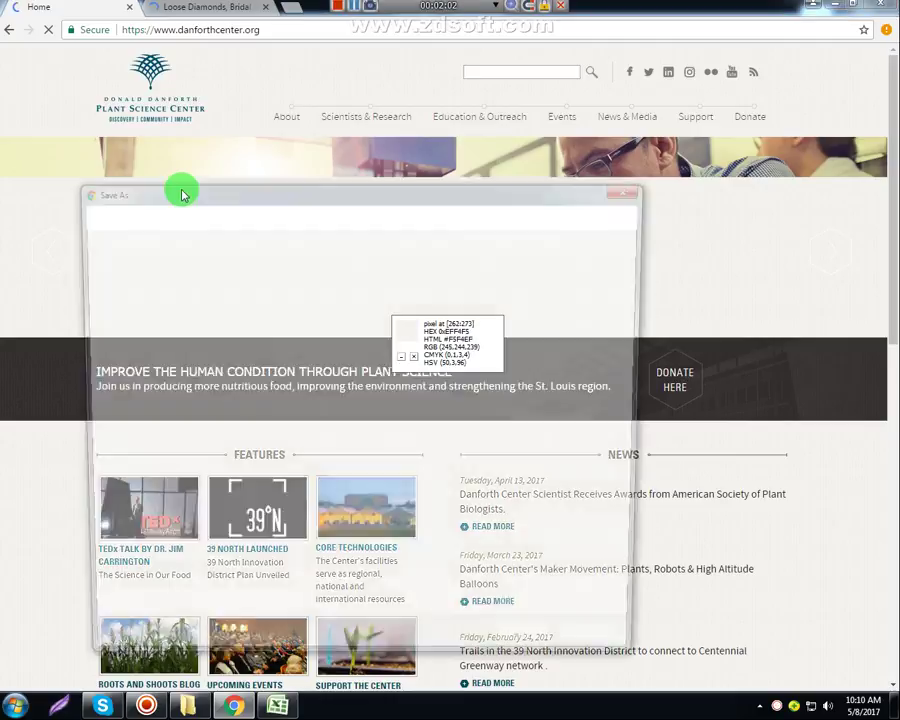
Save the logo as danforthcenter.png in the Desktop's personal folder under 8-5-2017.
{"action": "key", "text": "ctrl+v"}
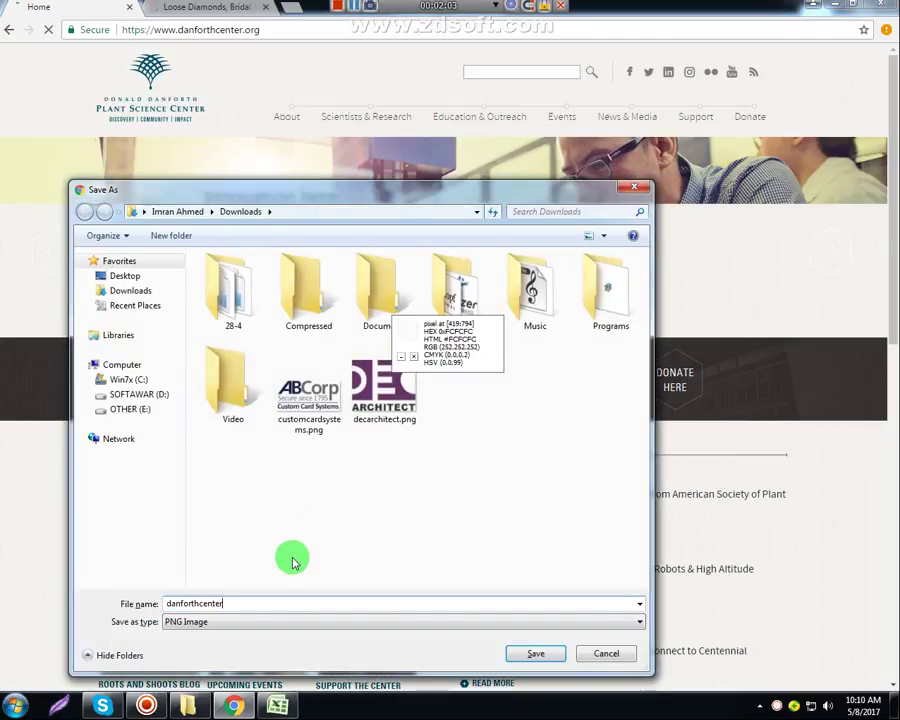
{"action": "left_click", "coordinate": [145, 280]}
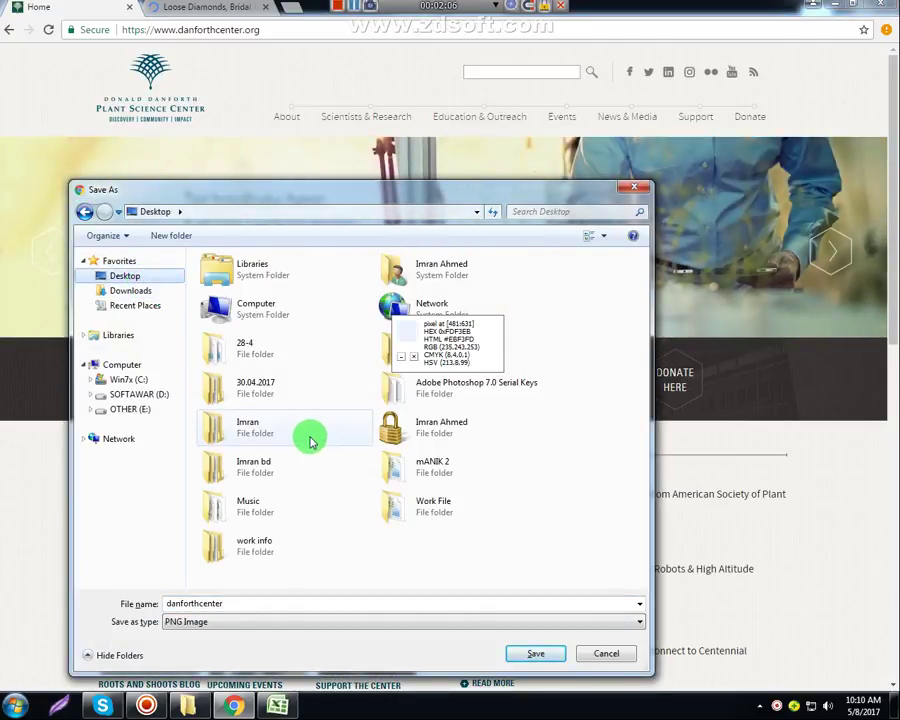
{"action": "double_click", "coordinate": [262, 466]}
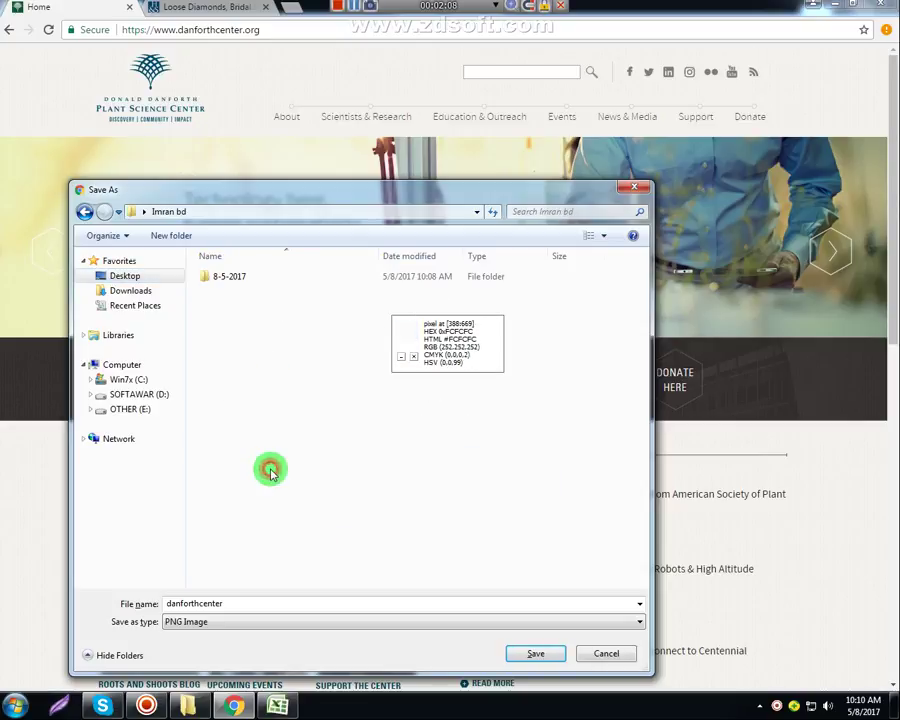
{"action": "left_click", "coordinate": [250, 280]}
{"action": "double_click", "coordinate": [250, 280]}
{"action": "left_click", "coordinate": [292, 603]}
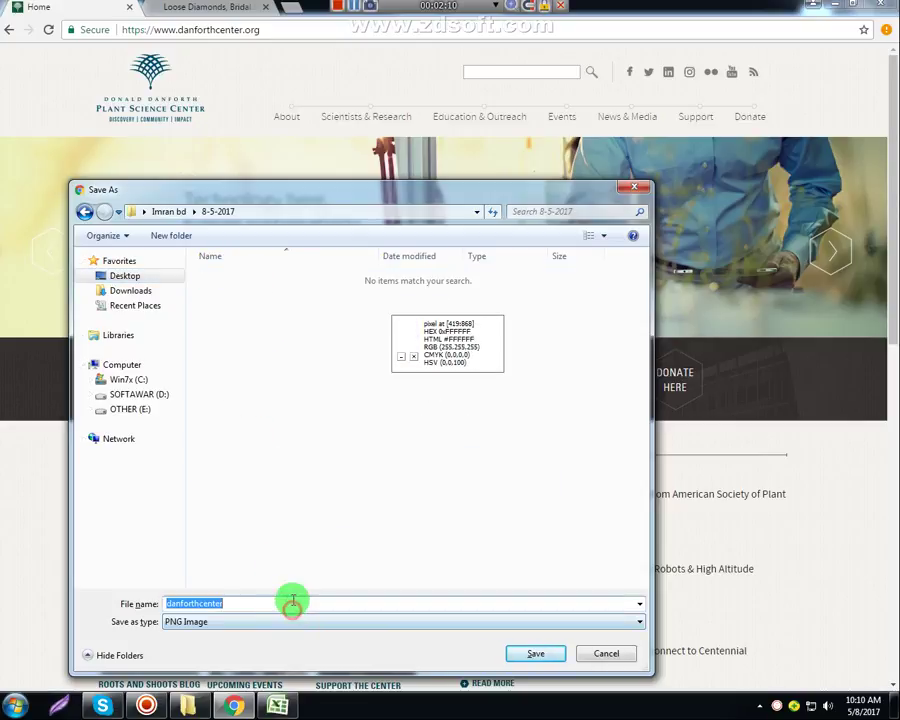
{"action": "left_click", "coordinate": [534, 655]}
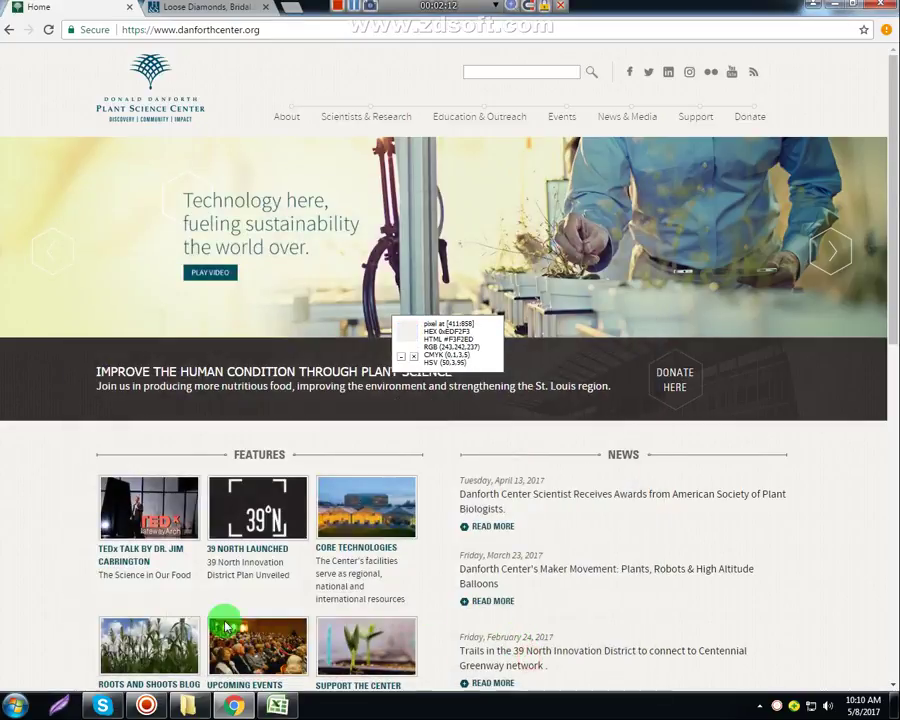
View danforthcenter.png zoomed in Photo Viewer, close it, and select cell B2 in Excel.
{"action": "left_click", "coordinate": [52, 680]}
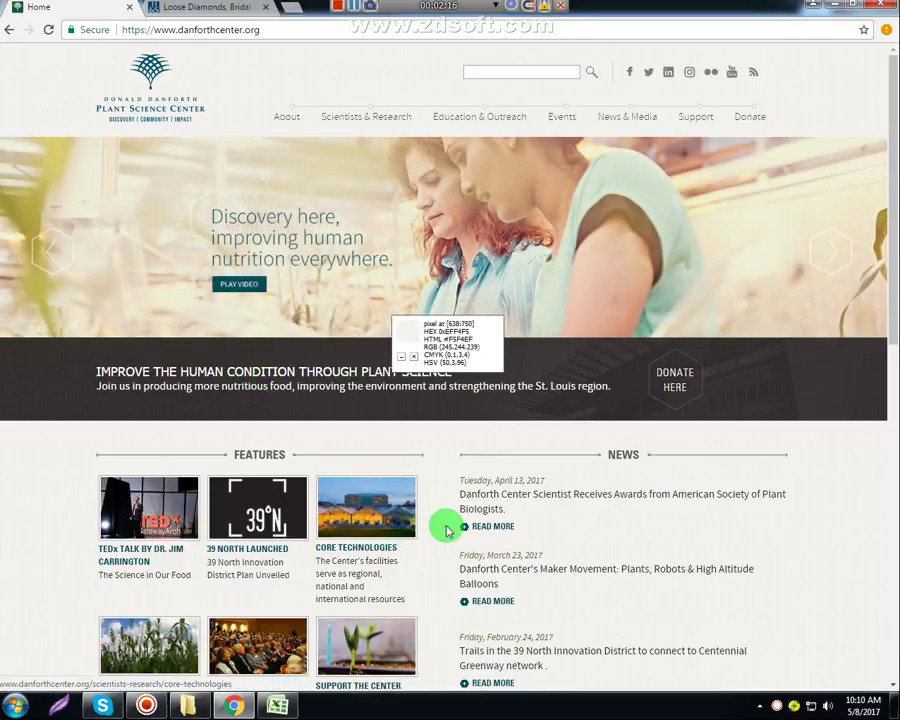
{"action": "scroll", "coordinate": [537, 343], "scroll_direction": "up", "scroll_amount": 3}
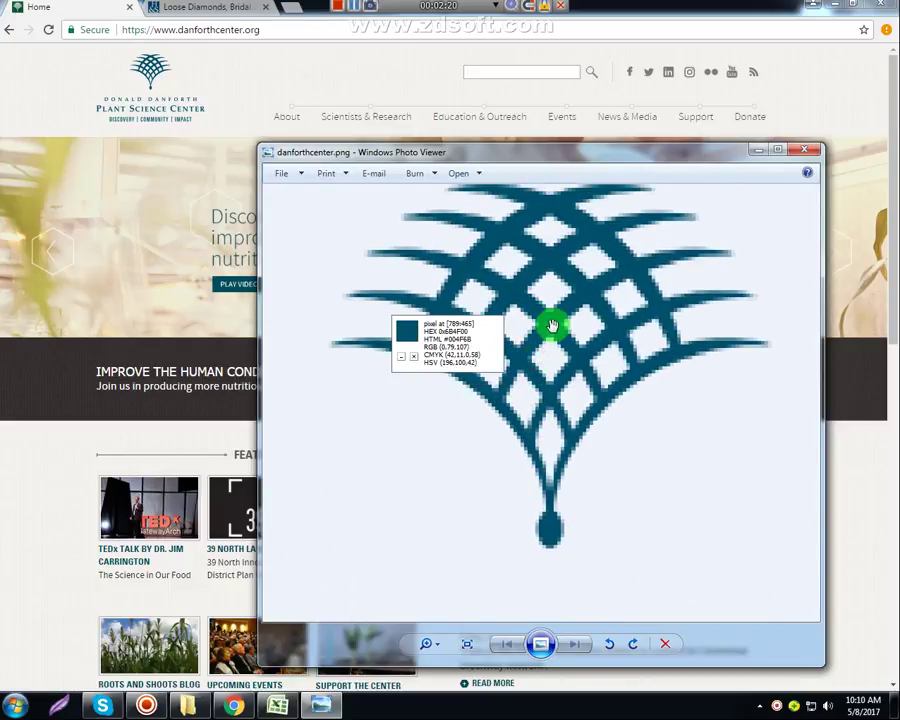
{"action": "scroll", "coordinate": [552, 326], "scroll_direction": "down", "scroll_amount": 3}
{"action": "left_click", "coordinate": [806, 150]}
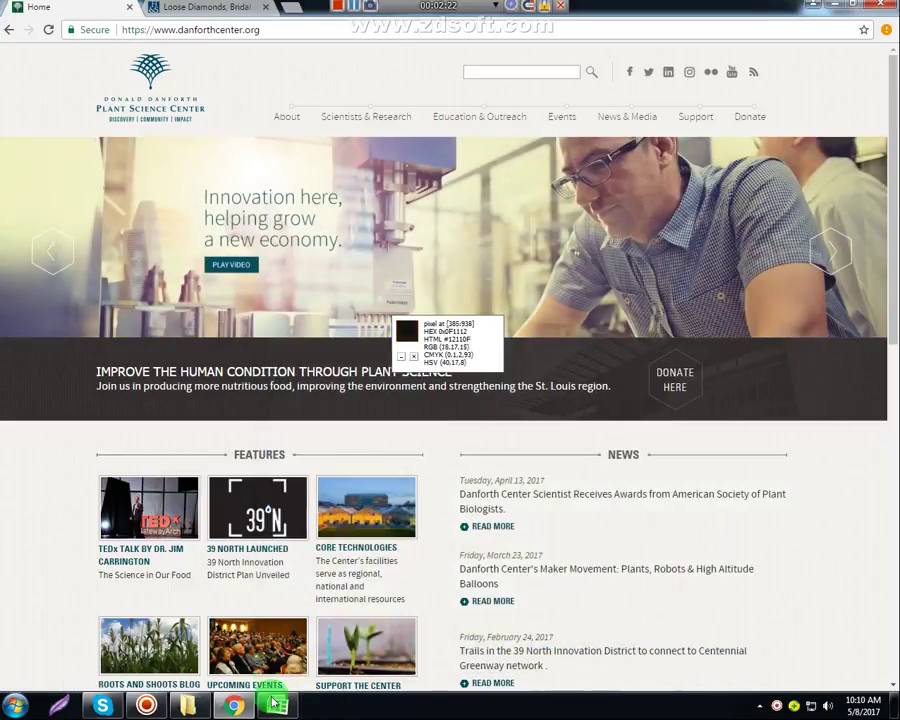
{"action": "left_click", "coordinate": [278, 706]}
{"action": "left_click", "coordinate": [260, 154]}
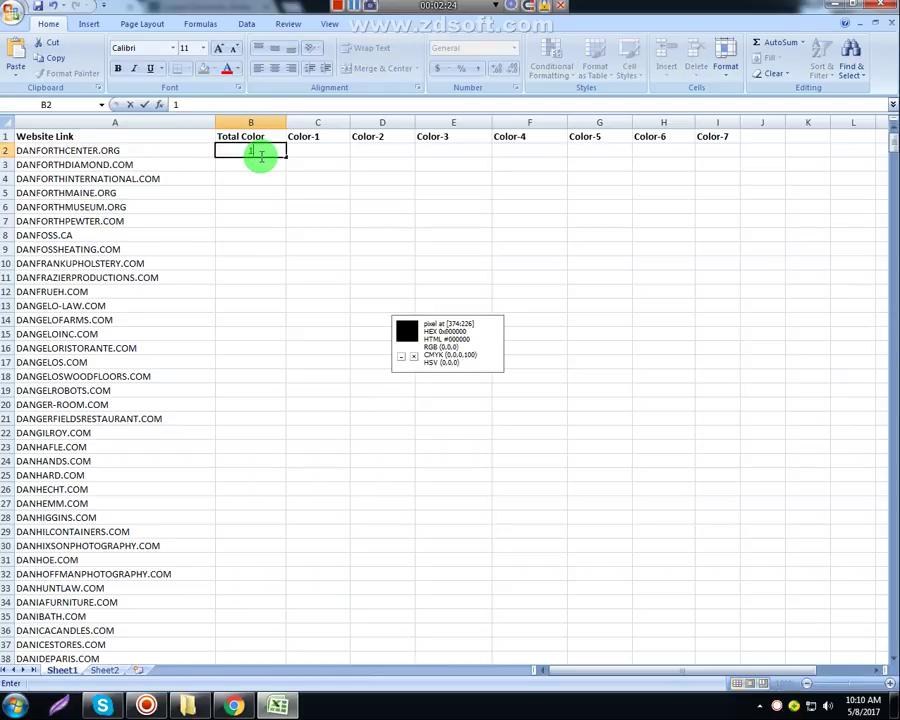
Record 1 total colour for DANFORTHCENTER.ORG and copy the DANFORTHINTERNATIONAL.COM link in A4.
{"action": "type", "text": "1"}
{"action": "key", "text": "Tab"}
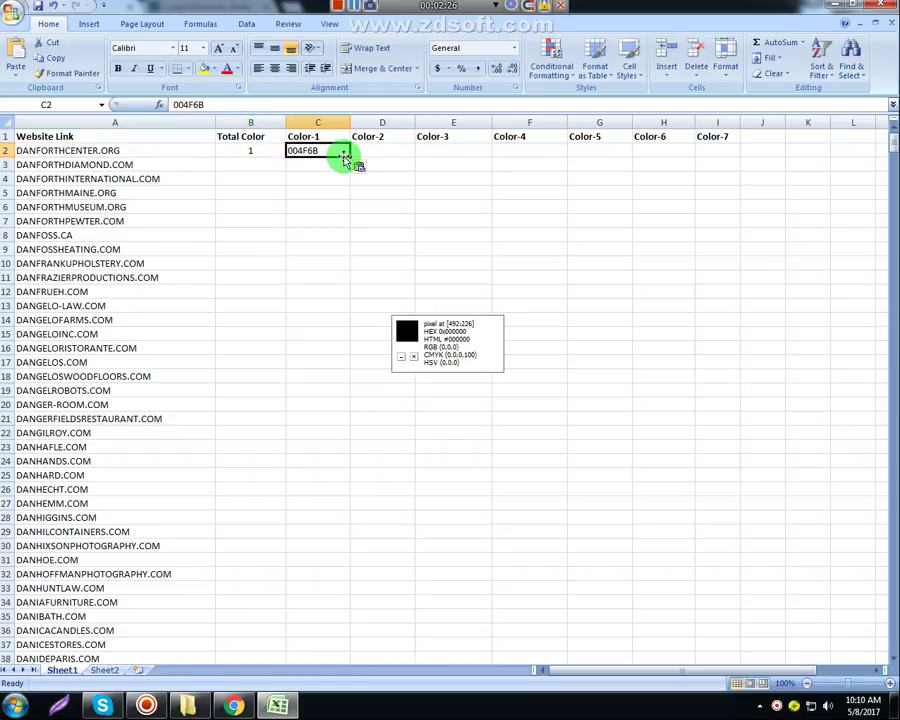
{"action": "left_click", "coordinate": [127, 163]}
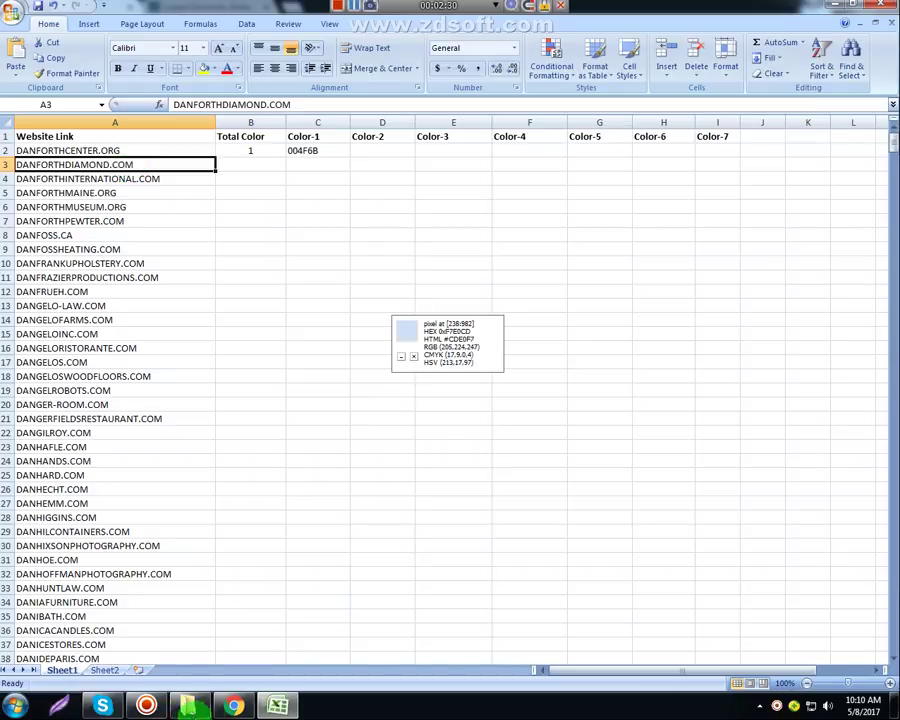
{"action": "left_click", "coordinate": [147, 183]}
{"action": "key", "text": "ctrl+c"}
Load danforthinternational.com in Chrome from the copied link.
{"action": "key", "text": "alt+Tab"}
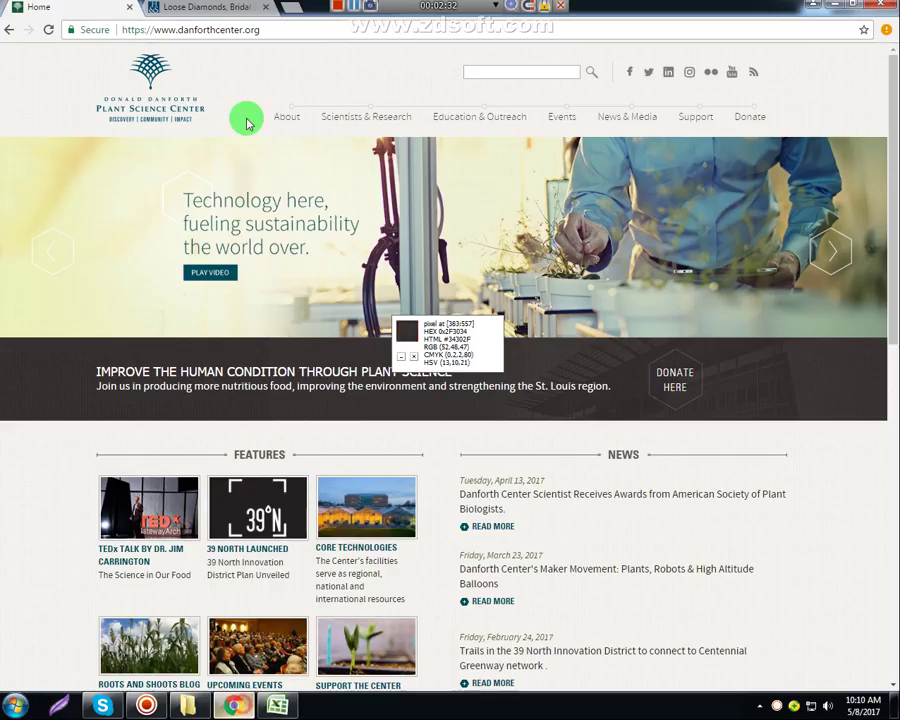
{"action": "right_click", "coordinate": [183, 28]}
{"action": "left_click", "coordinate": [205, 107]}
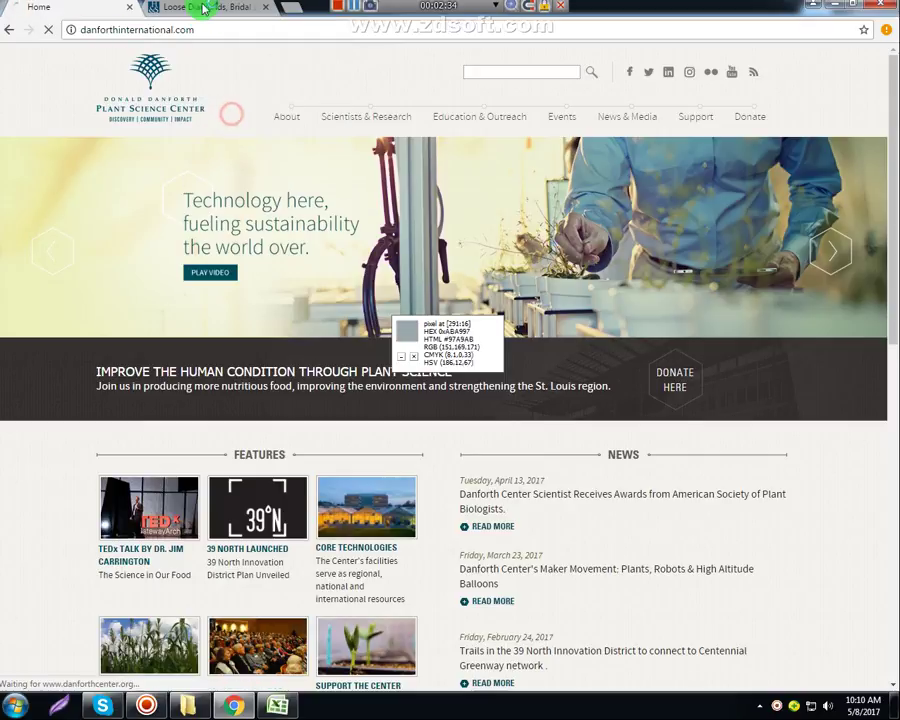
Save the Hoover & Strong logo as hooverandstrong.png, zoom in to check its colours, then close the viewer.
{"action": "left_click_drag", "start_coordinate": [199, 10], "coordinate": [74, 12]}
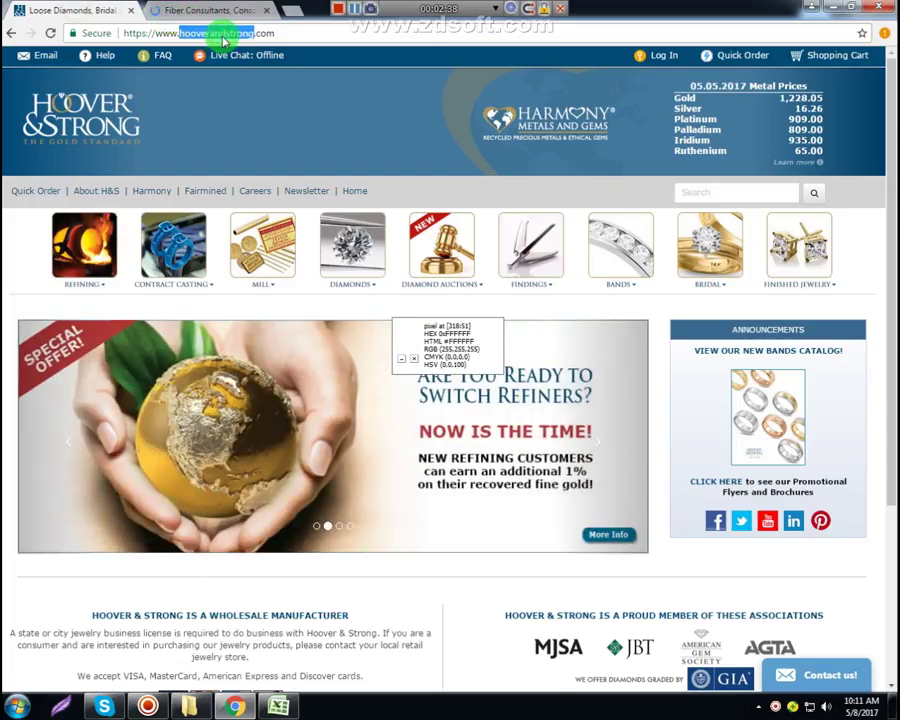
{"action": "right_click", "coordinate": [88, 96]}
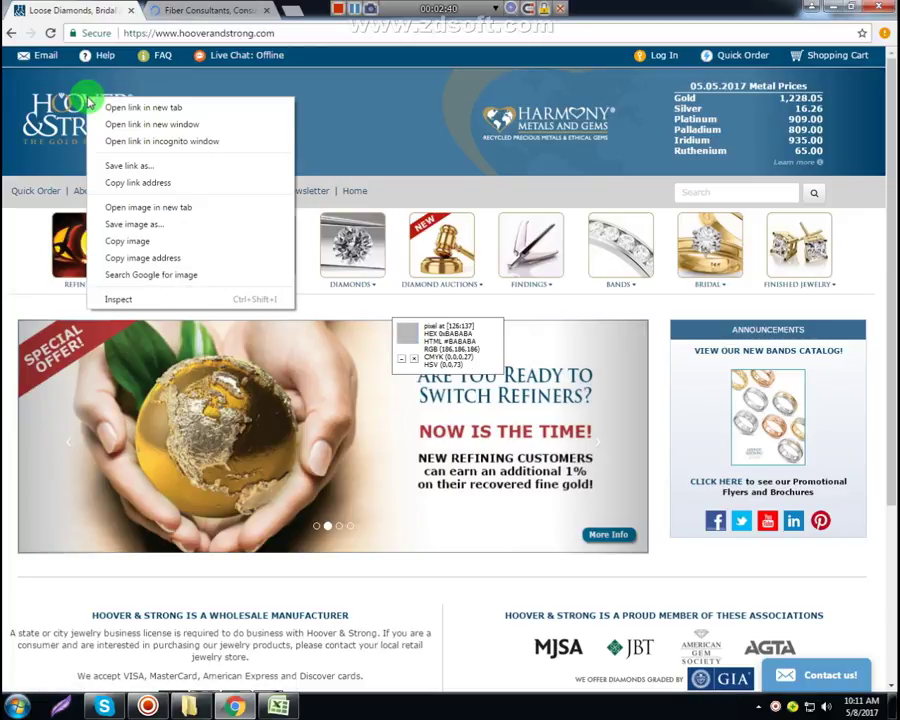
{"action": "left_click", "coordinate": [145, 225]}
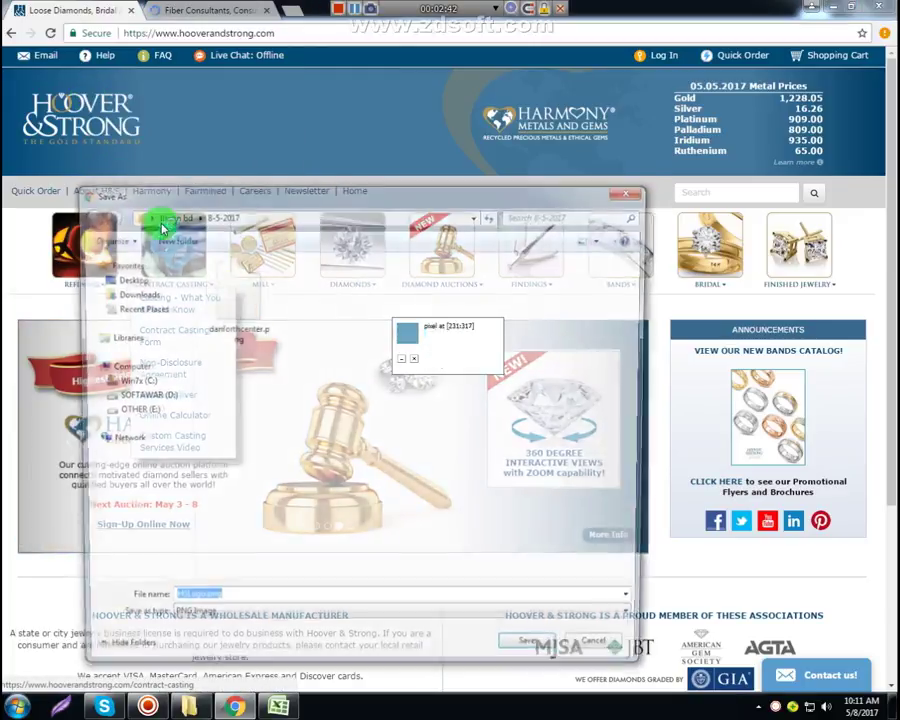
{"action": "left_click", "coordinate": [537, 656]}
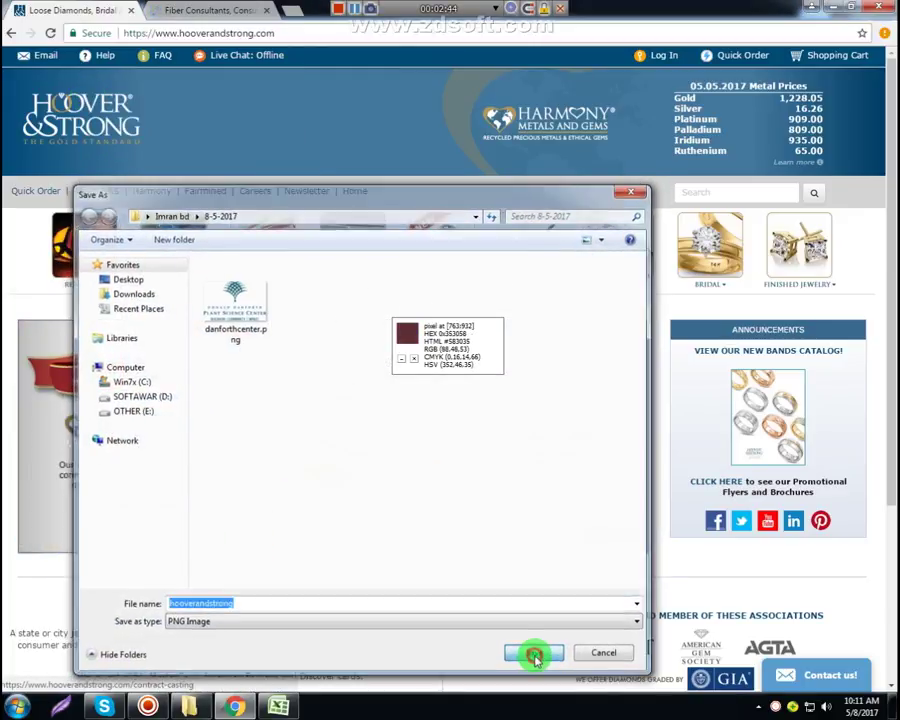
{"action": "left_click", "coordinate": [68, 678]}
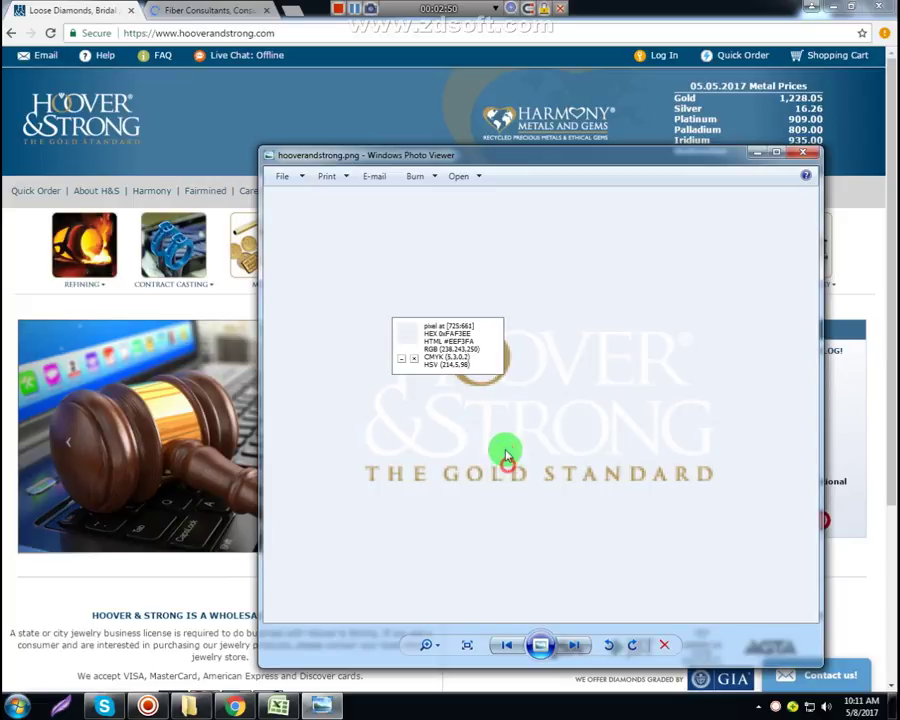
{"action": "scroll", "coordinate": [500, 420], "scroll_direction": "up", "scroll_amount": 3}
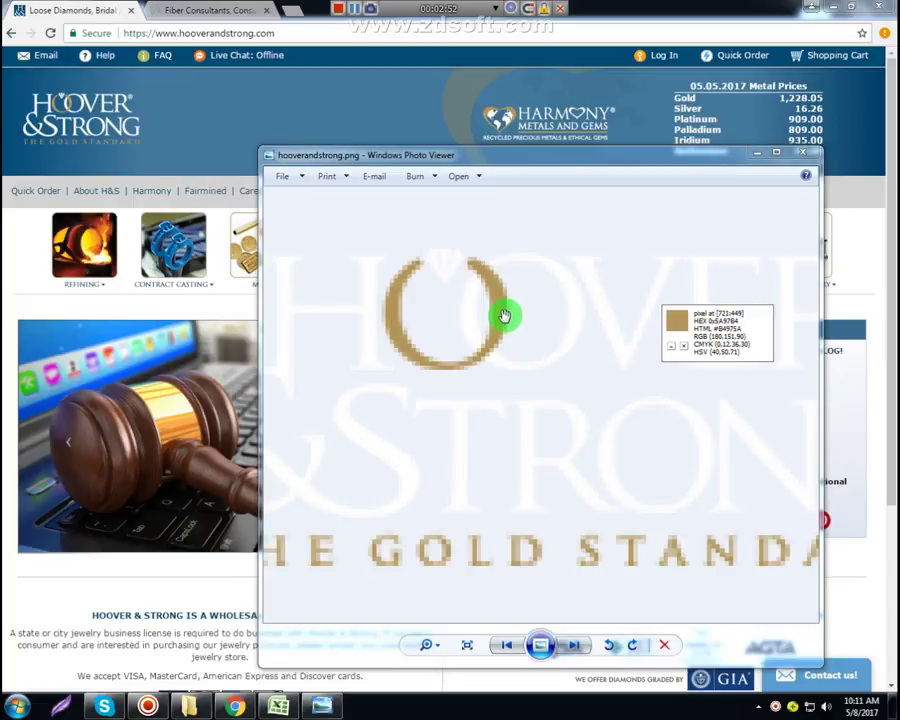
{"action": "left_click", "coordinate": [802, 153]}
Enter 2 total colours, B4975A and FFFFFF, in B3:D3 for DANFORTHDIAMOND.COM.
{"action": "left_click", "coordinate": [279, 706]}
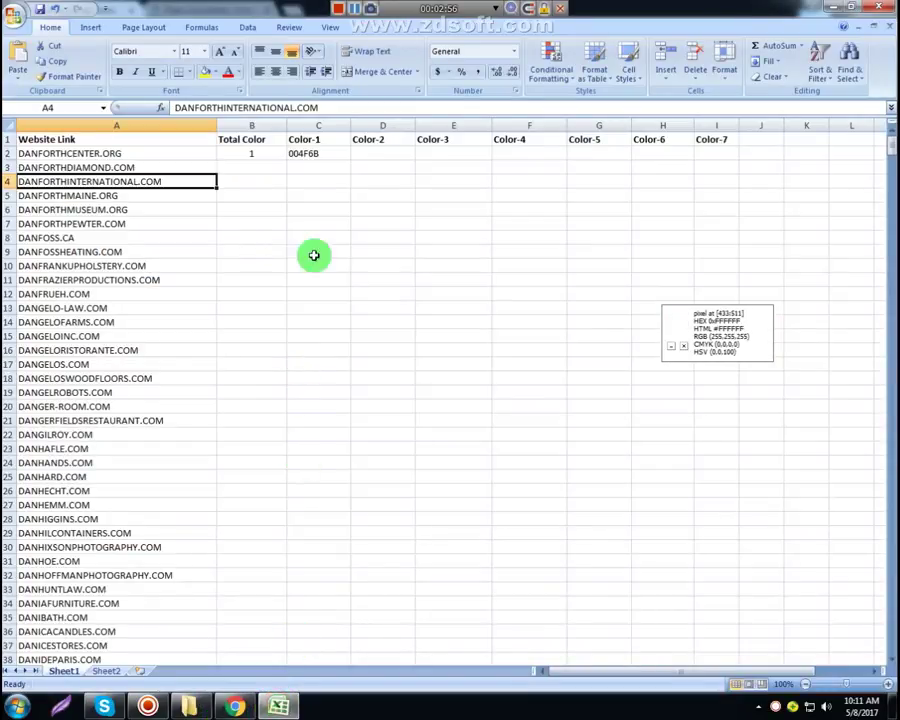
{"action": "left_click", "coordinate": [269, 167]}
{"action": "type", "text": "2"}
{"action": "key", "text": "ctrl+Return"}
{"action": "key", "text": "Right"}
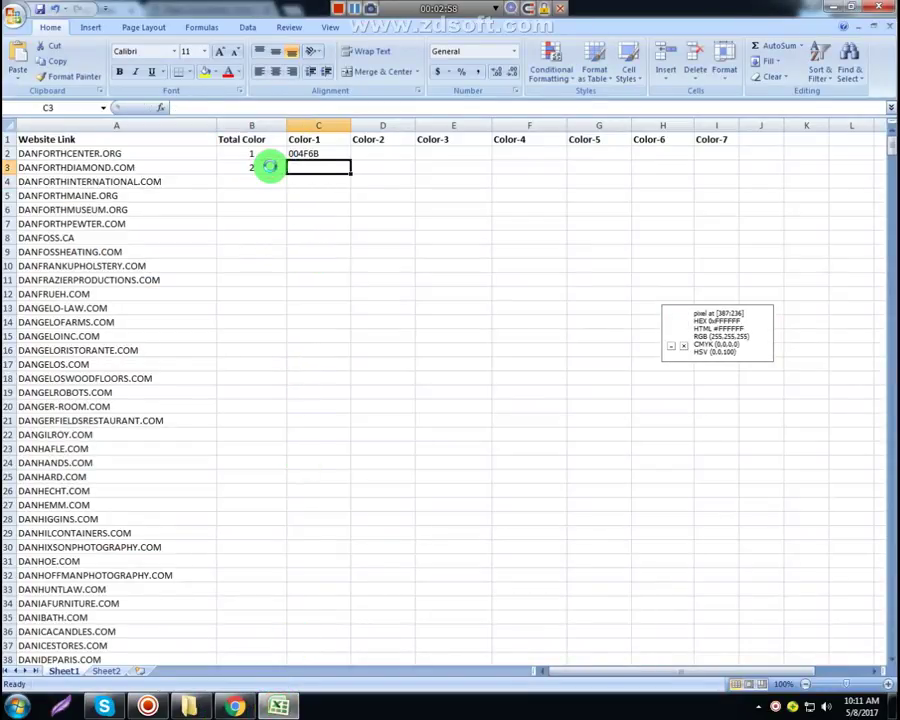
{"action": "key", "text": "Right"}
{"action": "type", "text": "F"}
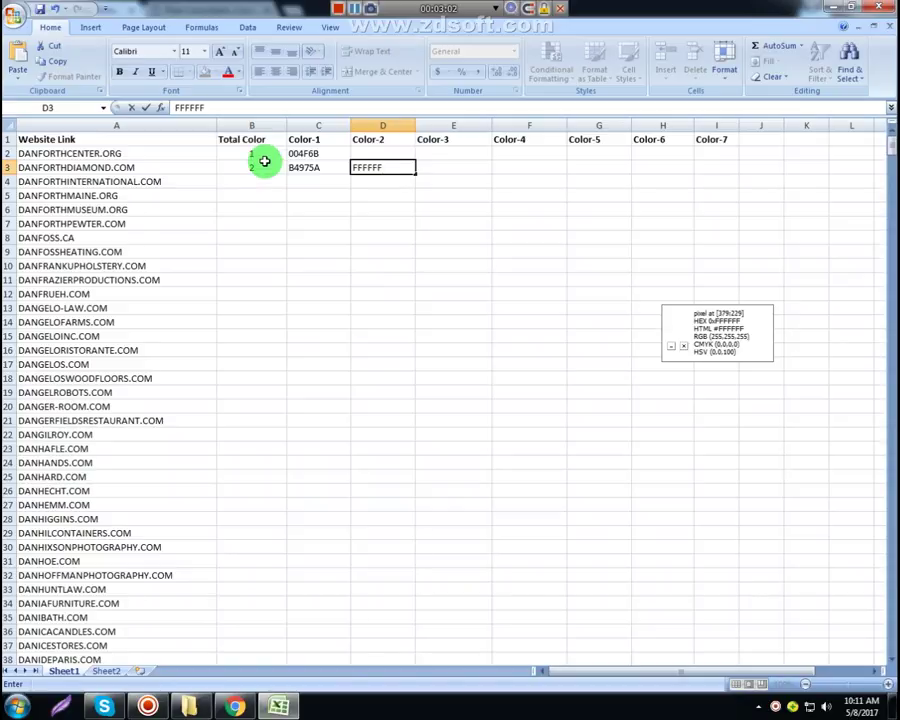
{"action": "type", "text": "FFFFF"}
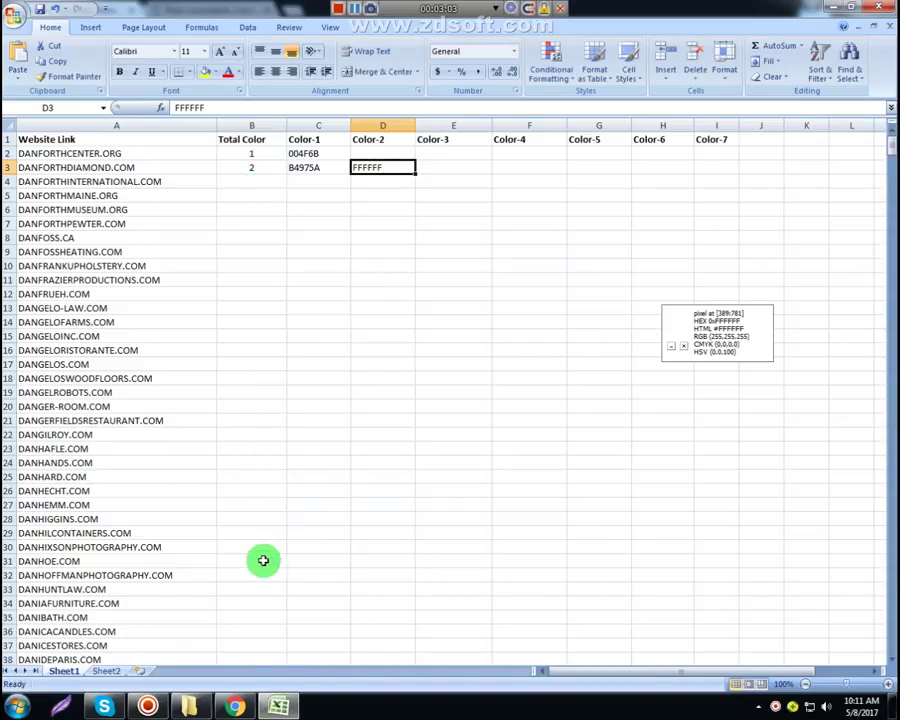
{"action": "left_click", "coordinate": [159, 203]}
Copy the DANFORTHMAINE.ORG link from A5 for use in Chrome.
{"action": "left_click", "coordinate": [159, 198]}
{"action": "key", "text": "ctrl+c"}
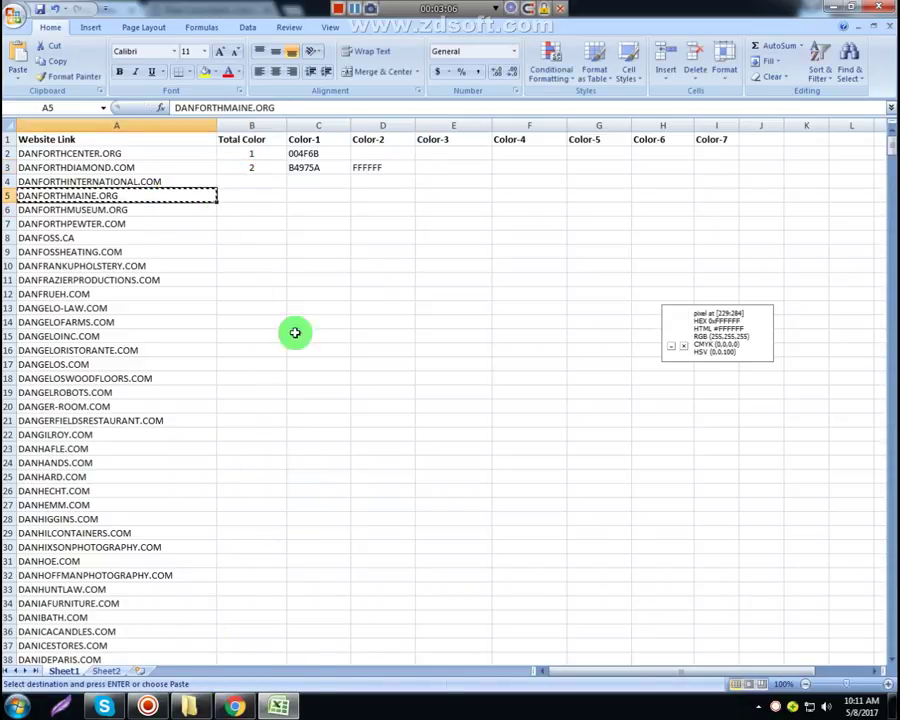
{"action": "left_click", "coordinate": [236, 704]}
Close the Hoover & Strong tab and load danforthmaine.org in a new tab.
{"action": "left_click", "coordinate": [131, 10]}
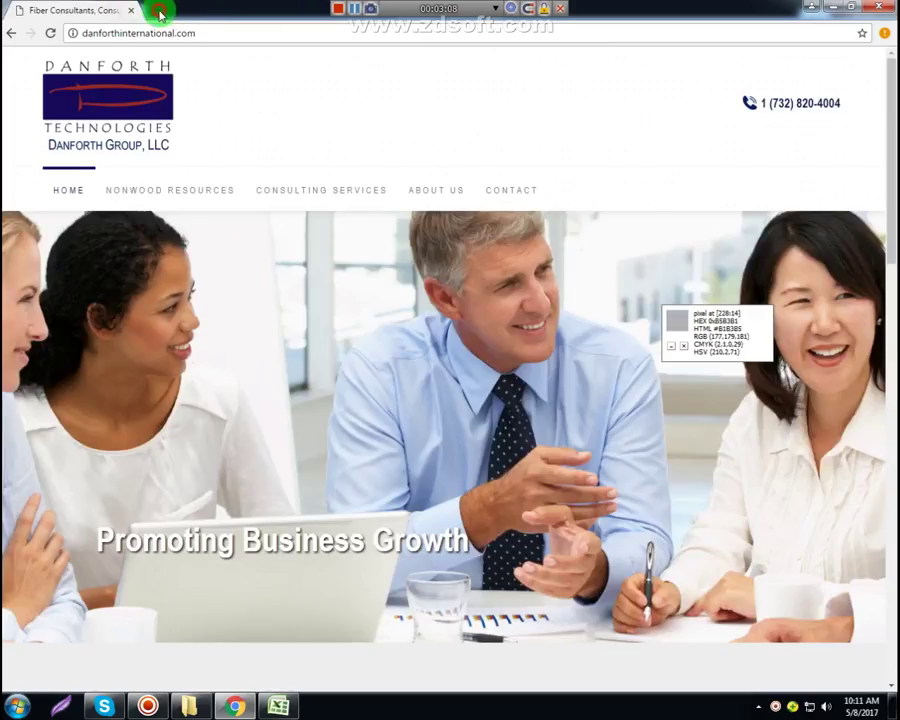
{"action": "left_click", "coordinate": [156, 10]}
{"action": "right_click", "coordinate": [188, 32]}
{"action": "left_click", "coordinate": [226, 114]}
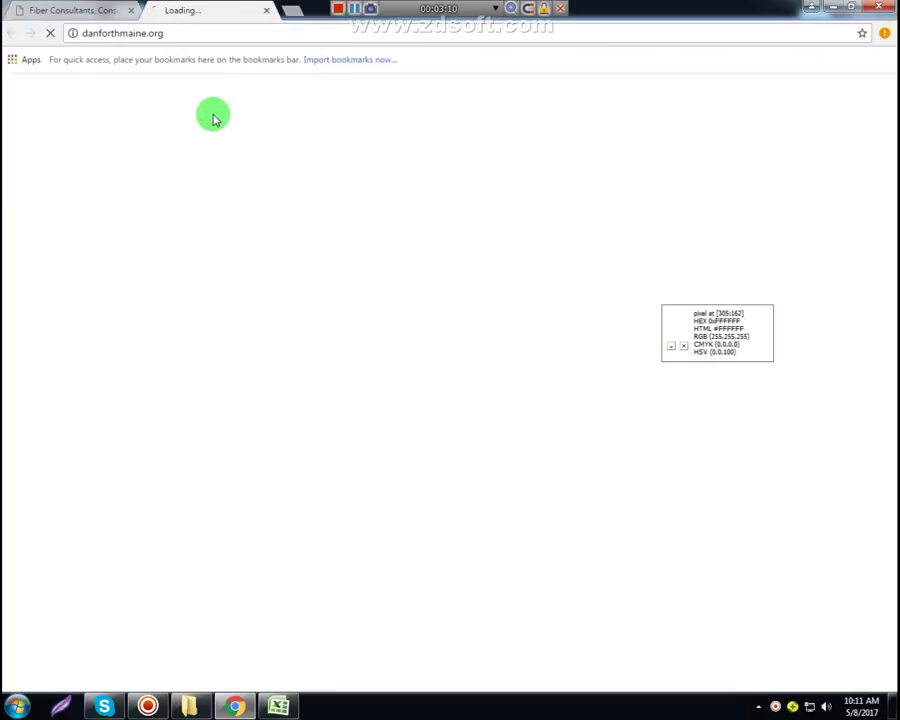
Save the Danforth Technologies logo as danforthinternational.png in the 8-5-2017 folder and view it.
{"action": "left_click", "coordinate": [96, 9]}
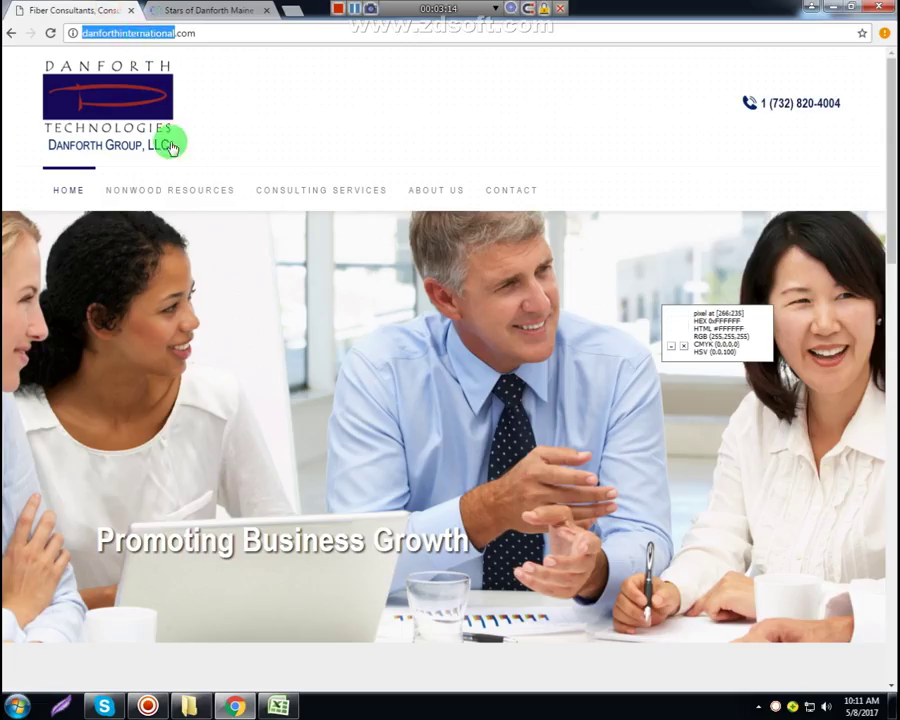
{"action": "right_click", "coordinate": [172, 147]}
{"action": "left_click", "coordinate": [221, 226]}
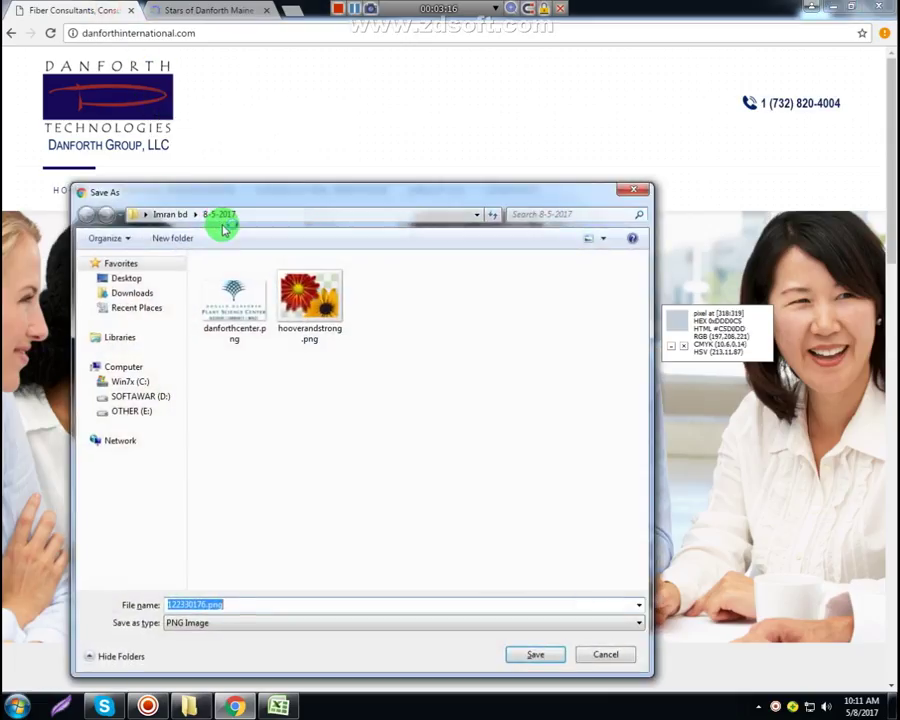
{"action": "key", "text": "ctrl+v"}
{"action": "left_click", "coordinate": [524, 657]}
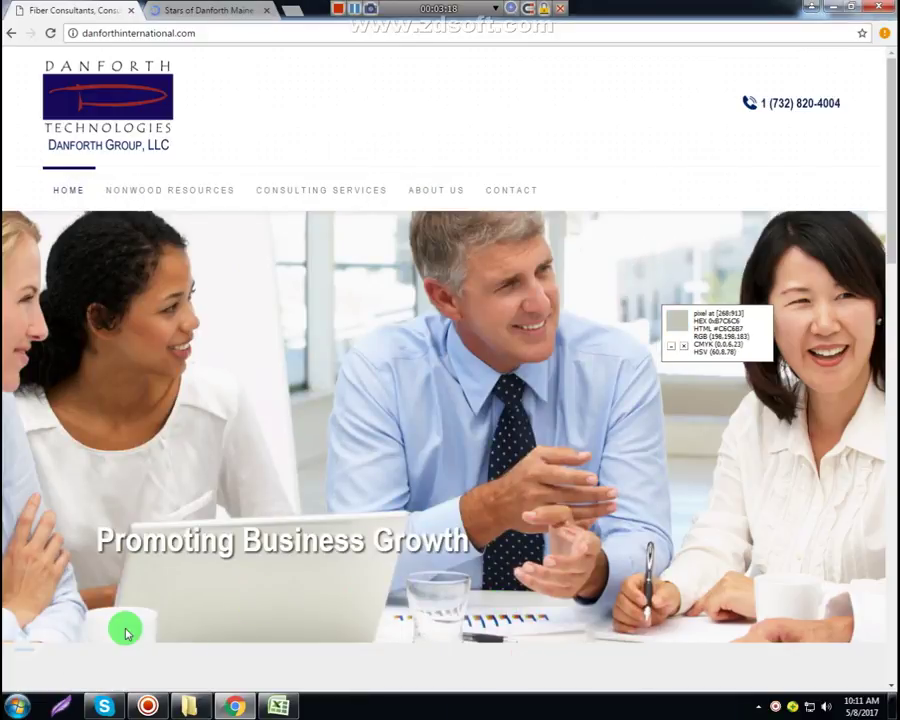
{"action": "left_click", "coordinate": [78, 675]}
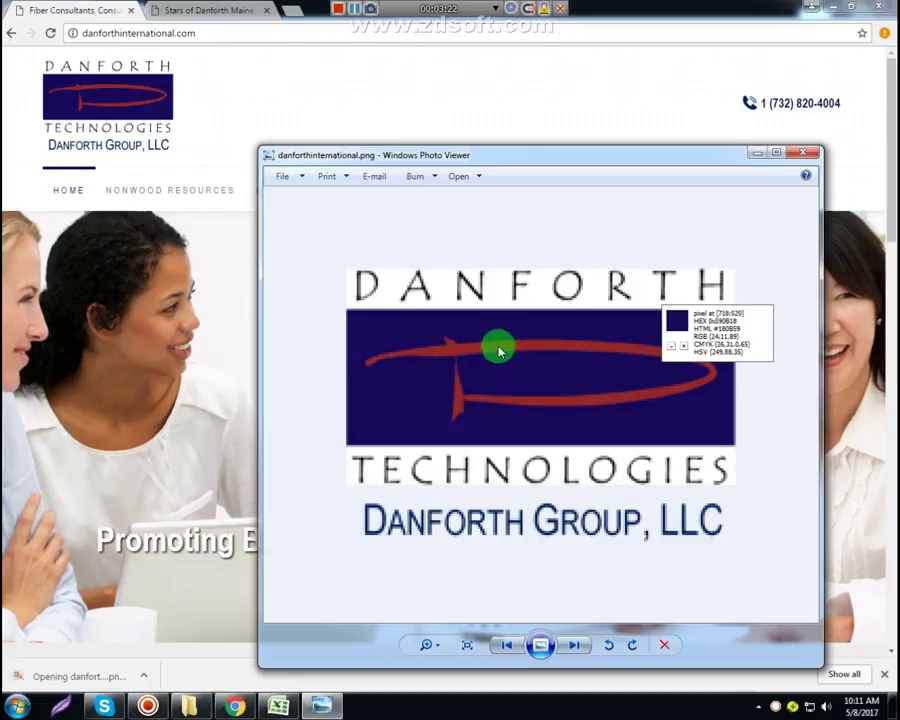
{"action": "left_click", "coordinate": [279, 706]}
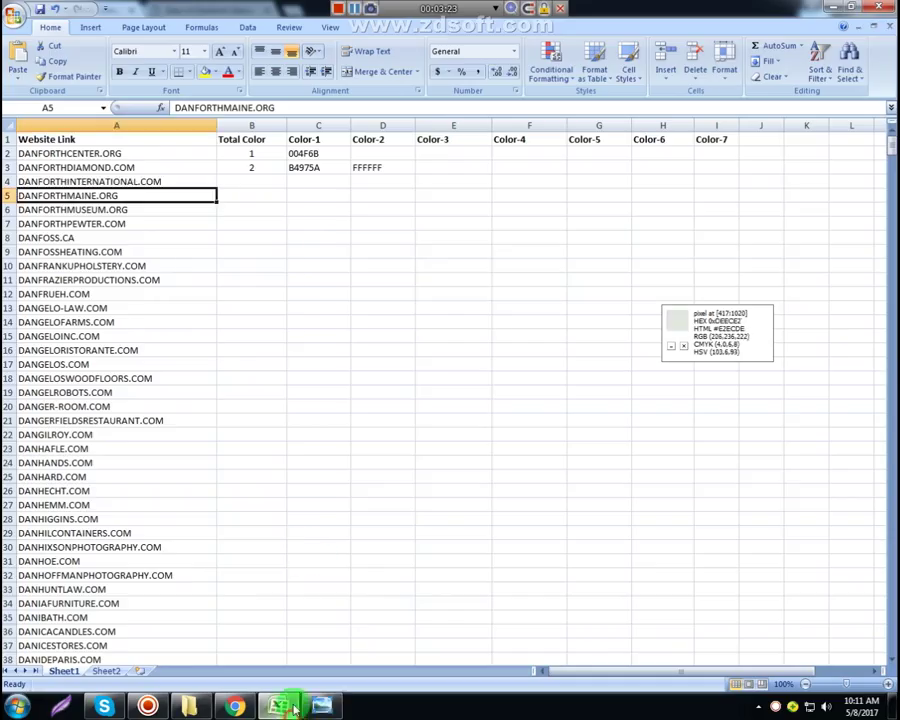
Log colours 94282A and 180B59 in C4:D4 and 0 in E4, checking the logo.
{"action": "left_click", "coordinate": [309, 181]}
{"action": "left_click", "coordinate": [322, 704]}
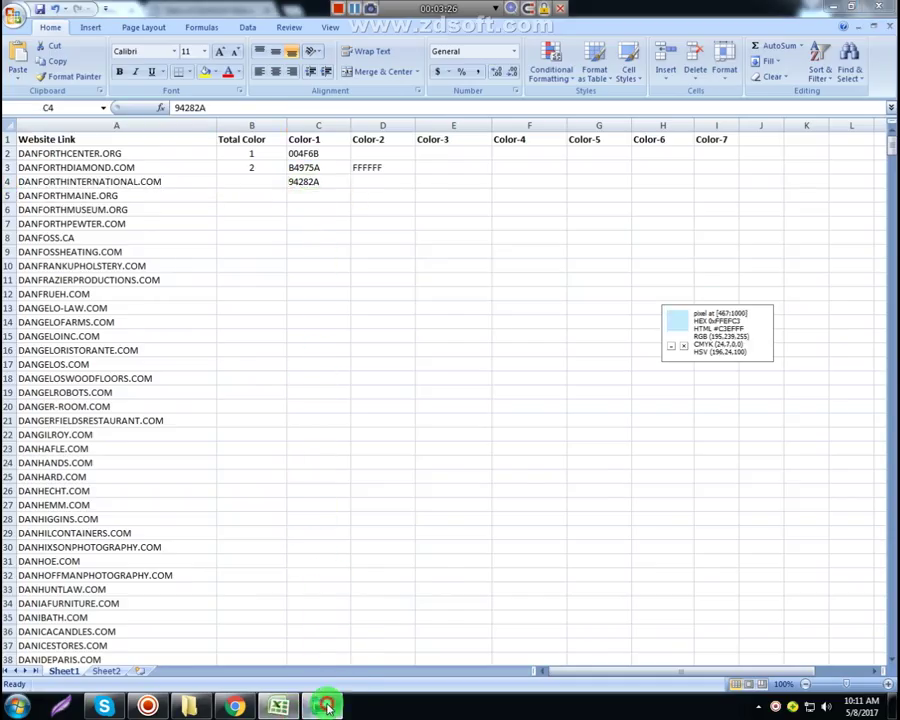
{"action": "scroll", "coordinate": [416, 296], "scroll_direction": "up", "scroll_amount": 4}
{"action": "left_click_drag", "start_coordinate": [429, 197], "coordinate": [506, 375]}
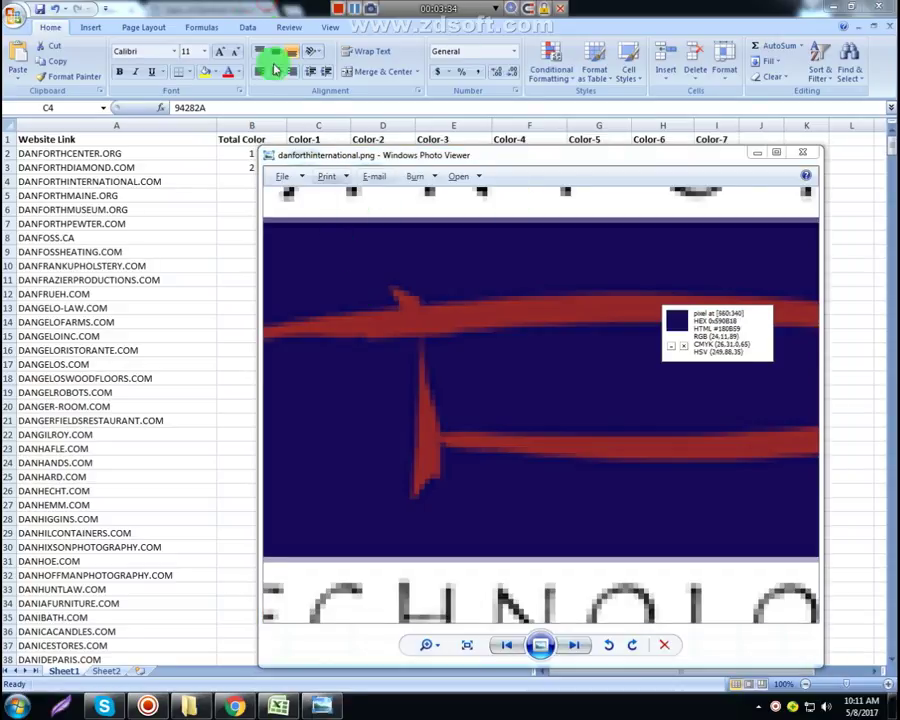
{"action": "left_click", "coordinate": [296, 114]}
{"action": "left_click", "coordinate": [373, 190]}
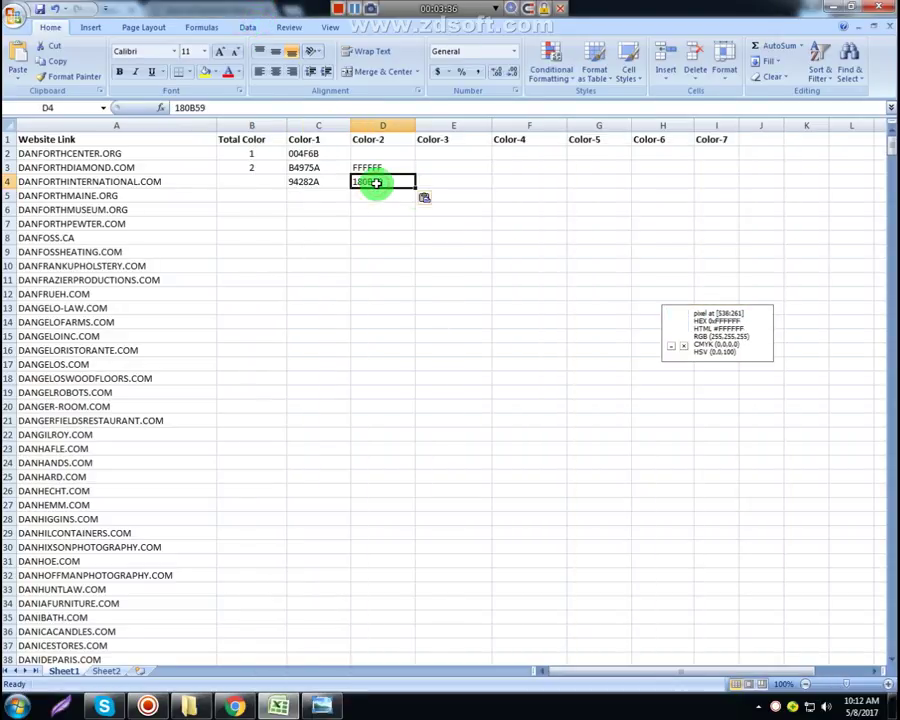
{"action": "left_click", "coordinate": [460, 180]}
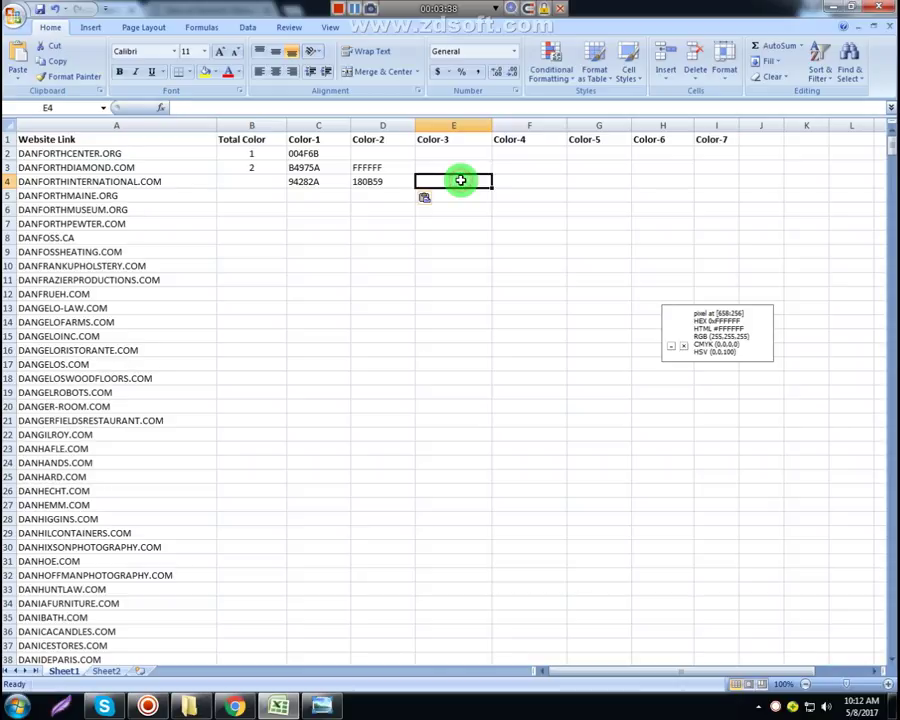
{"action": "type", "text": "0"}
Recheck the logo, close the viewer, and set Total Color in B4 to 3.
{"action": "left_click", "coordinate": [321, 706]}
{"action": "scroll", "coordinate": [465, 411], "scroll_direction": "down", "scroll_amount": 3}
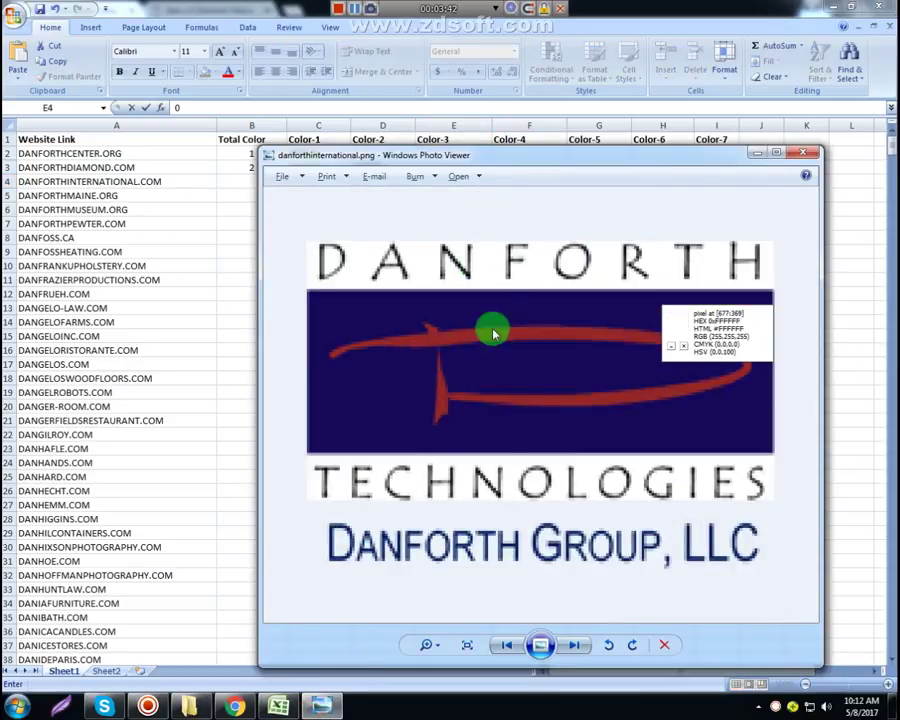
{"action": "scroll", "coordinate": [500, 455], "scroll_direction": "down", "scroll_amount": 2}
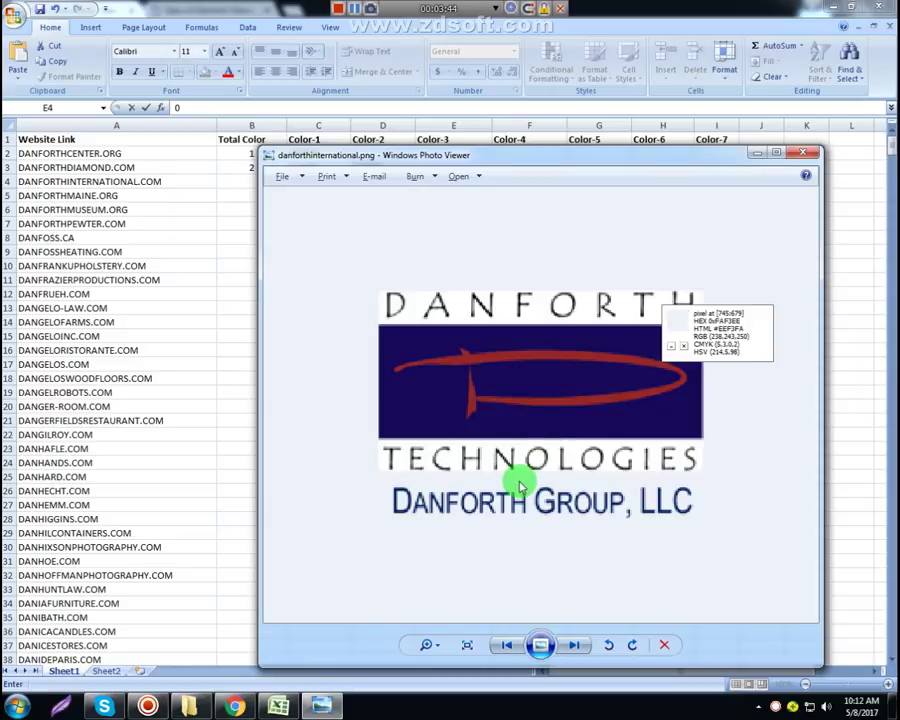
{"action": "left_click", "coordinate": [802, 153]}
{"action": "left_click", "coordinate": [260, 184]}
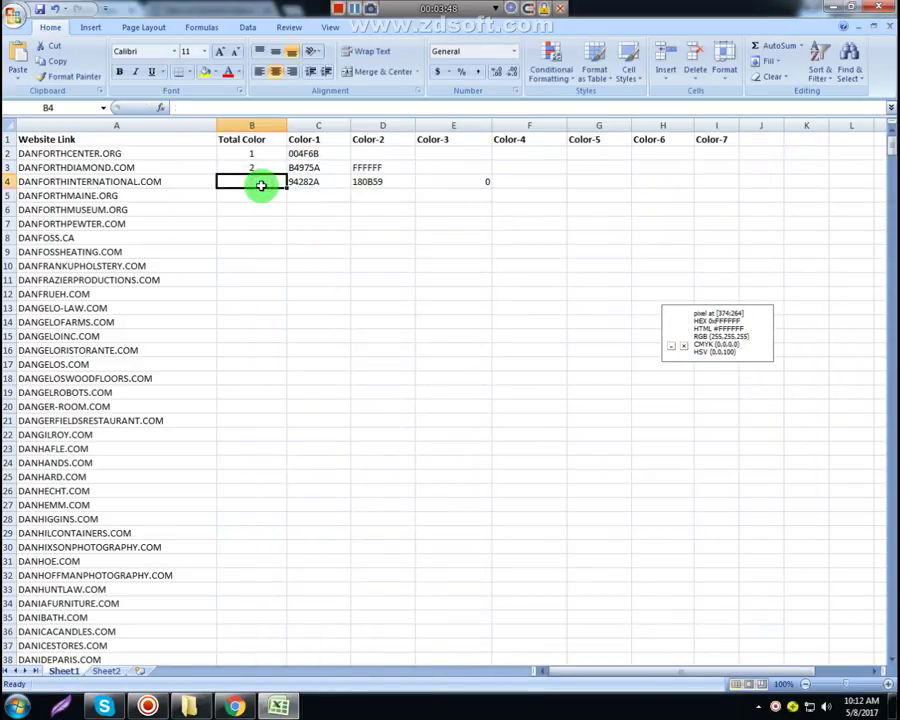
{"action": "type", "text": "3"}
Copy the DANFORTHMUSEUM.ORG link for use in the browser.
{"action": "left_click", "coordinate": [115, 211]}
{"action": "key", "text": "ctrl+c"}
{"action": "key", "text": "alt+Tab"}
Load danforthmuseum.org and move the Stars of Danforth Maine tab to first place.
{"action": "right_click", "coordinate": [232, 33]}
{"action": "left_click", "coordinate": [265, 102]}
{"action": "left_click_drag", "start_coordinate": [236, 18], "coordinate": [36, 10]}
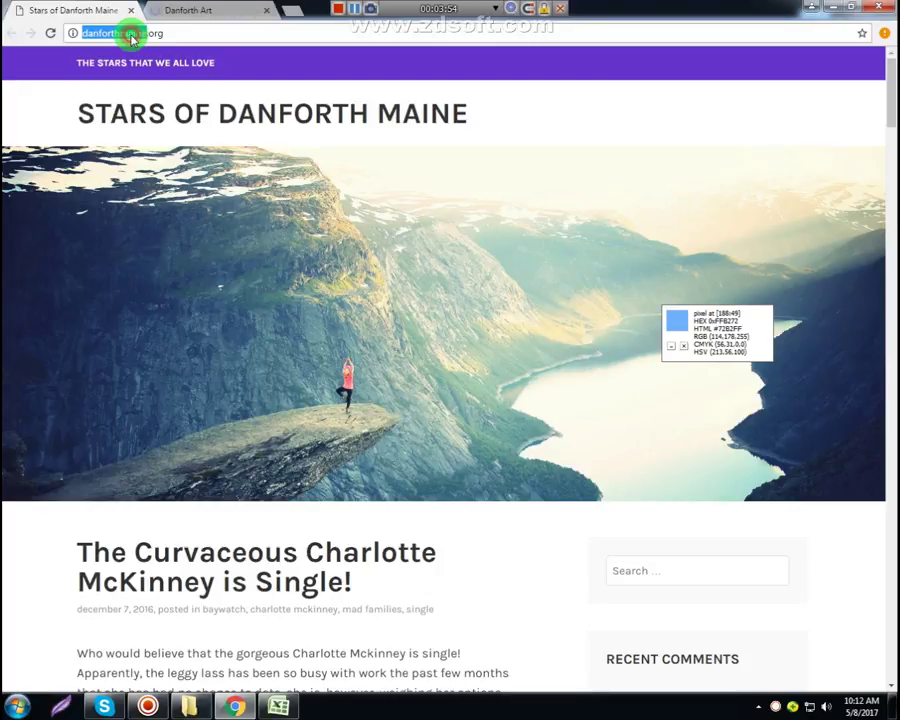
Scroll through the Stars of Danforth Maine page, then close its tab.
{"action": "scroll", "coordinate": [416, 424], "scroll_direction": "down", "scroll_amount": 15}
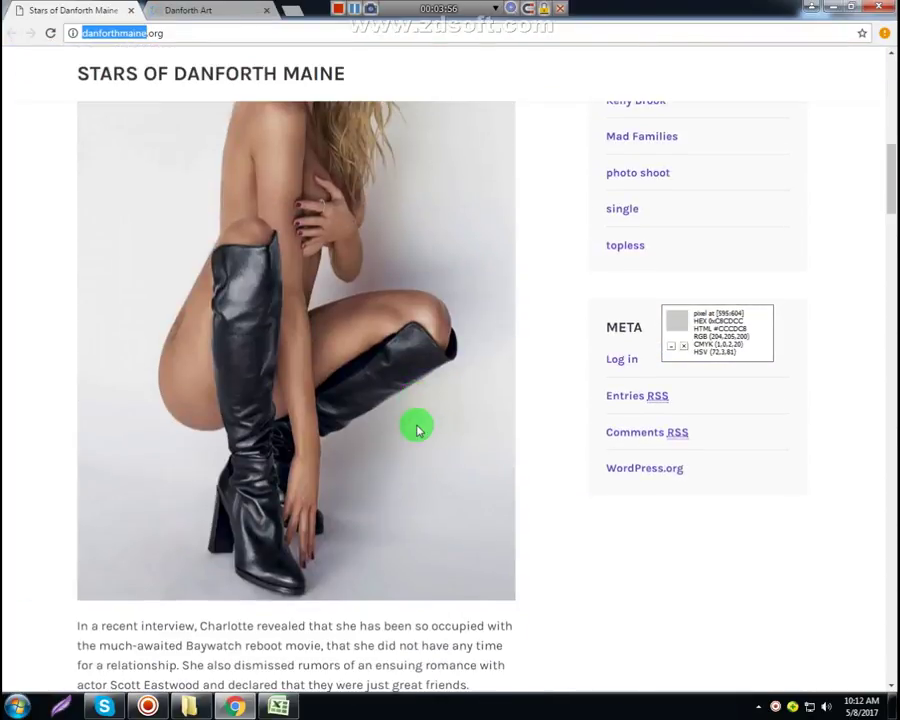
{"action": "scroll", "coordinate": [418, 428], "scroll_direction": "down", "scroll_amount": 15}
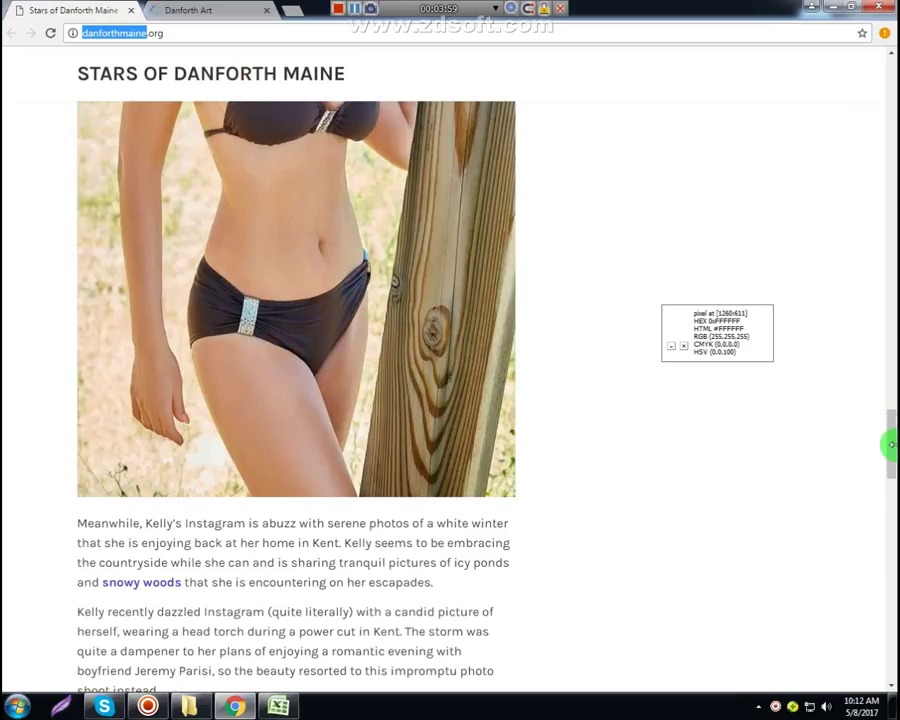
{"action": "left_click_drag", "start_coordinate": [890, 440], "coordinate": [885, 405]}
{"action": "left_click_drag", "start_coordinate": [876, 8], "coordinate": [878, 74]}
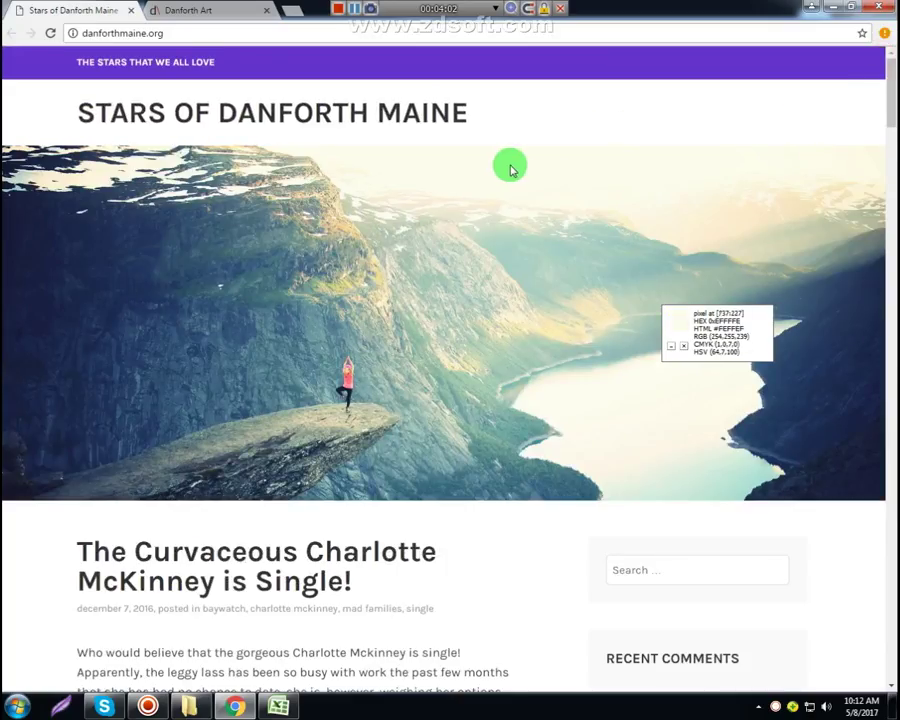
{"action": "left_click", "coordinate": [130, 11]}
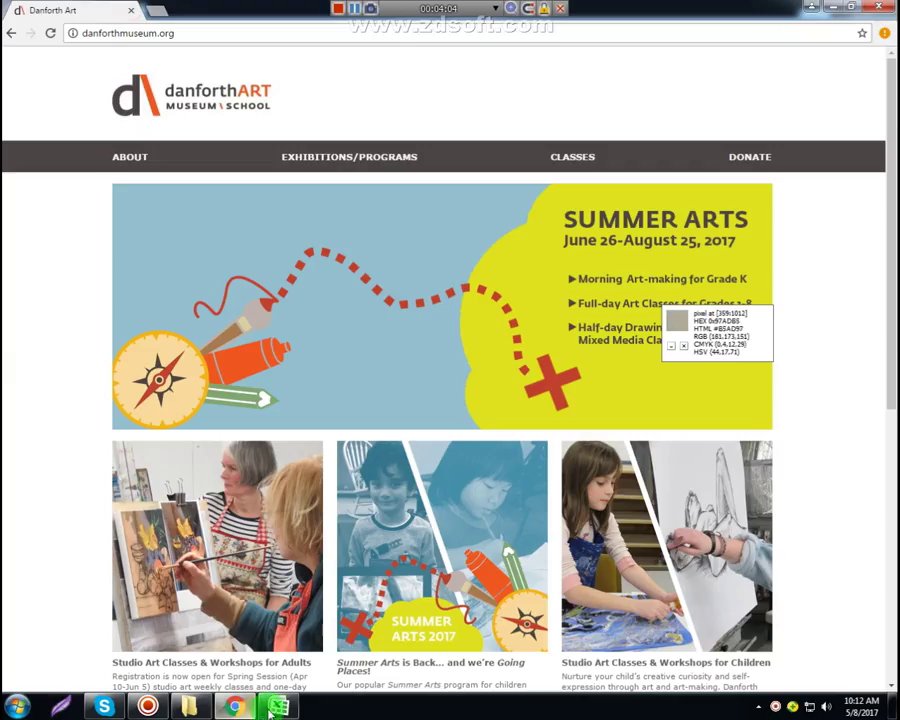
Copy DANFORTHMAINE.ORG into the Not Found list at Sheet2 A3.
{"action": "left_click", "coordinate": [276, 708]}
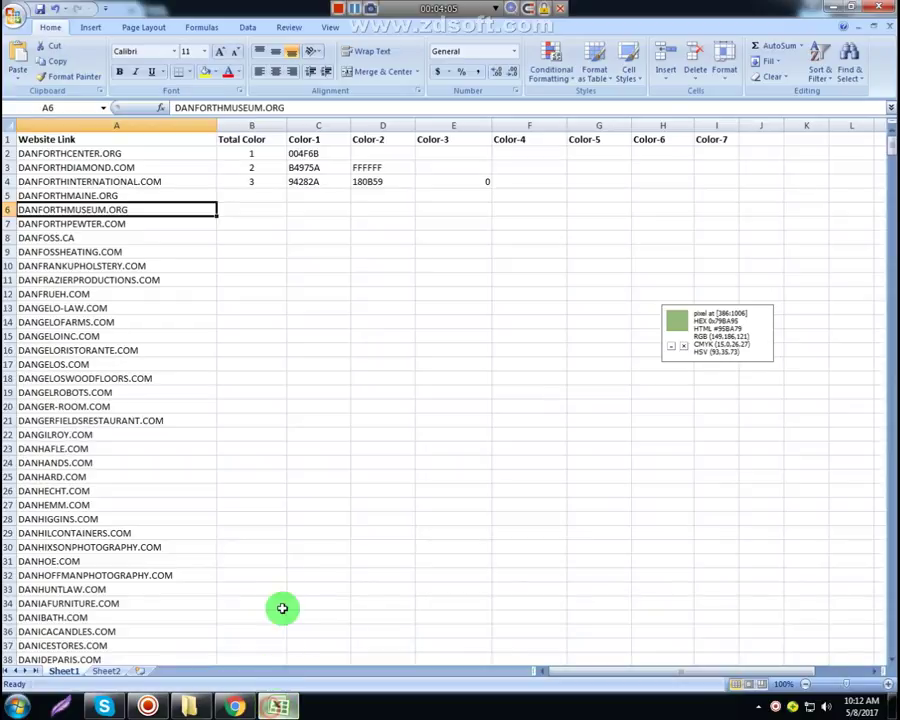
{"action": "left_click", "coordinate": [130, 194]}
{"action": "key", "text": "ctrl+c"}
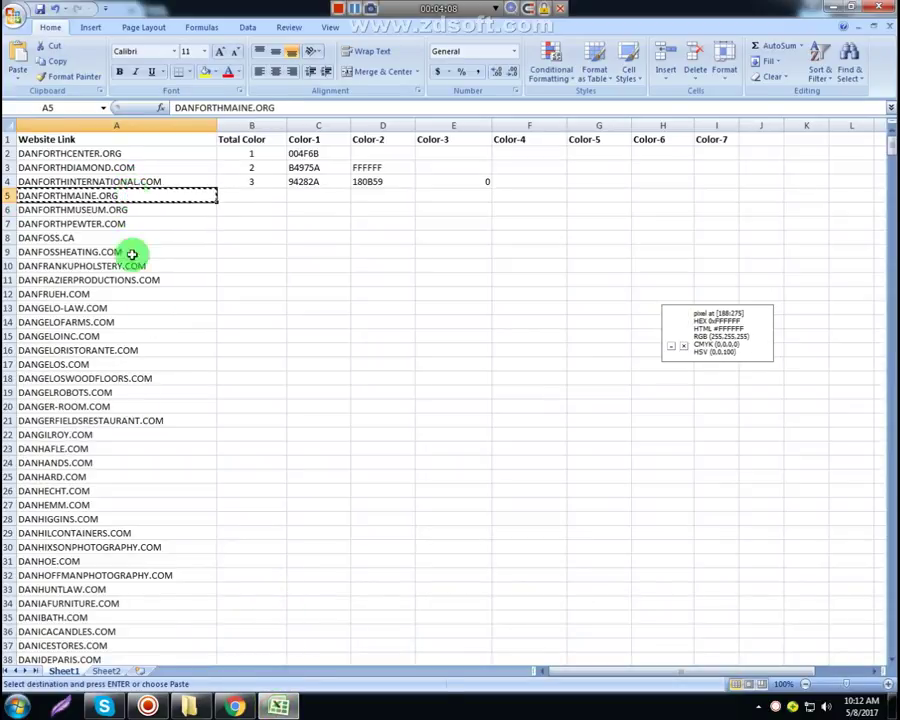
{"action": "left_click", "coordinate": [106, 670]}
{"action": "left_click", "coordinate": [88, 168]}
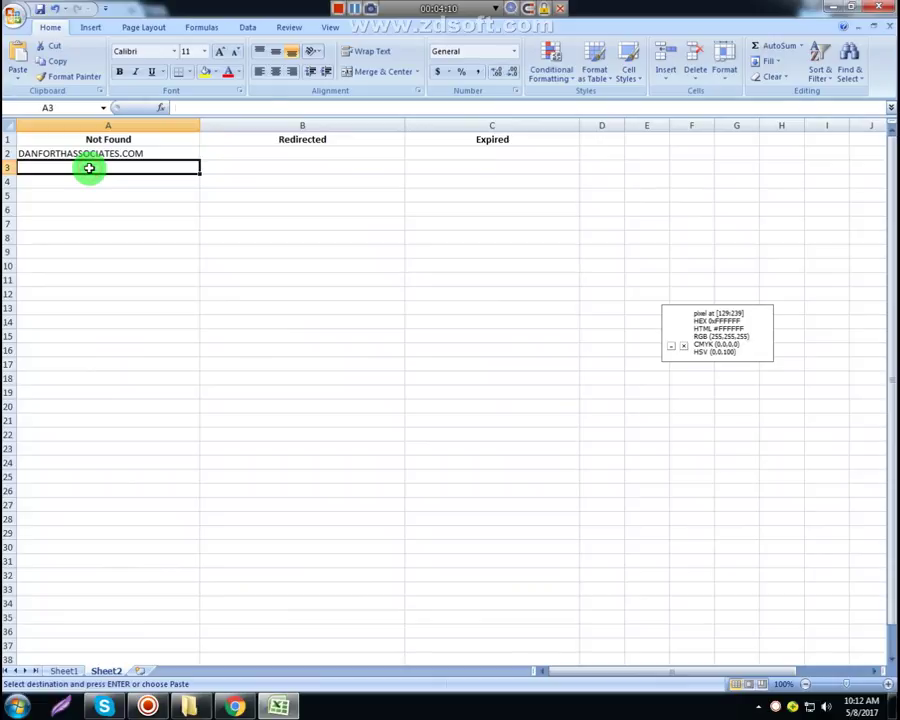
{"action": "key", "text": "ctrl+v"}
Delete the emptied row 5 on Sheet1 and copy the DANFORTHPEWTER.COM link.
{"action": "left_click", "coordinate": [62, 670]}
{"action": "left_click", "coordinate": [12, 196]}
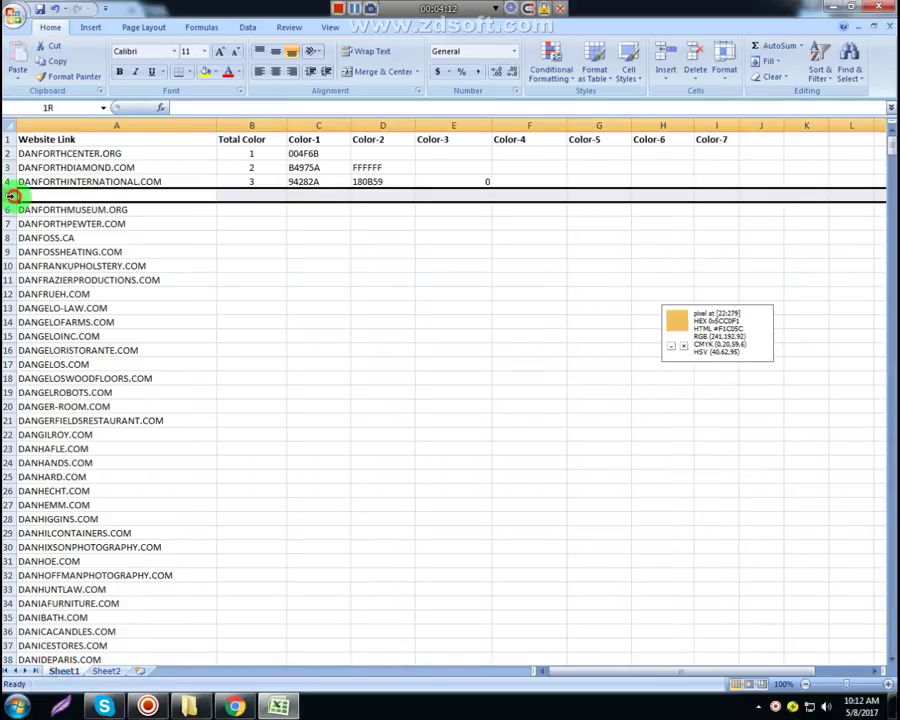
{"action": "right_click", "coordinate": [12, 196]}
{"action": "left_click", "coordinate": [74, 279]}
{"action": "left_click", "coordinate": [133, 208]}
{"action": "key", "text": "ctrl+c"}
Load danforthpewter.com from the copied link in a new Chrome tab.
{"action": "left_click", "coordinate": [234, 706]}
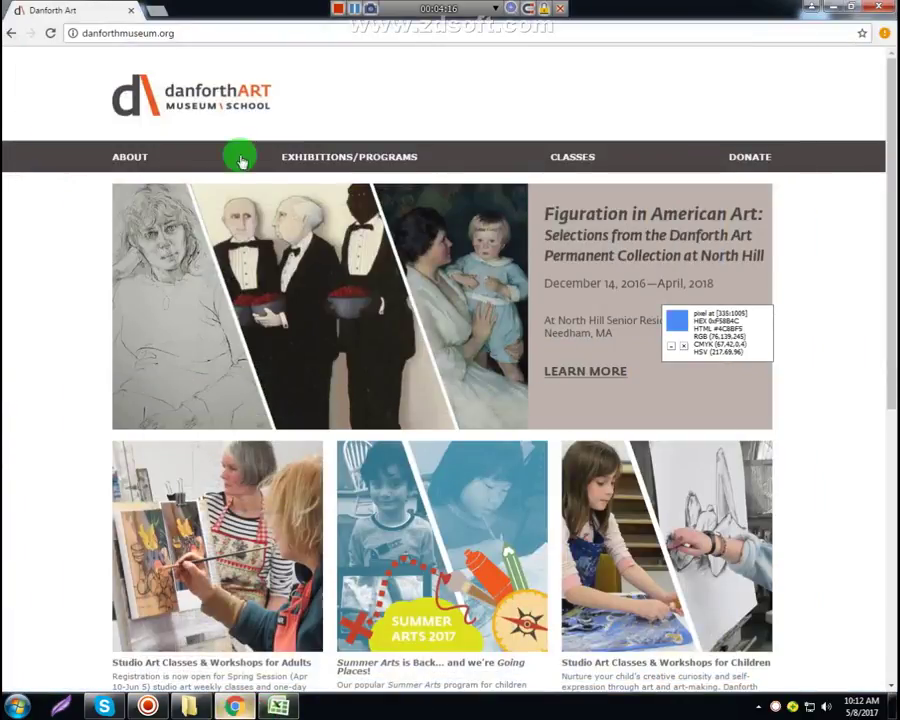
{"action": "left_click", "coordinate": [157, 12]}
{"action": "right_click", "coordinate": [174, 31]}
{"action": "left_click", "coordinate": [227, 114]}
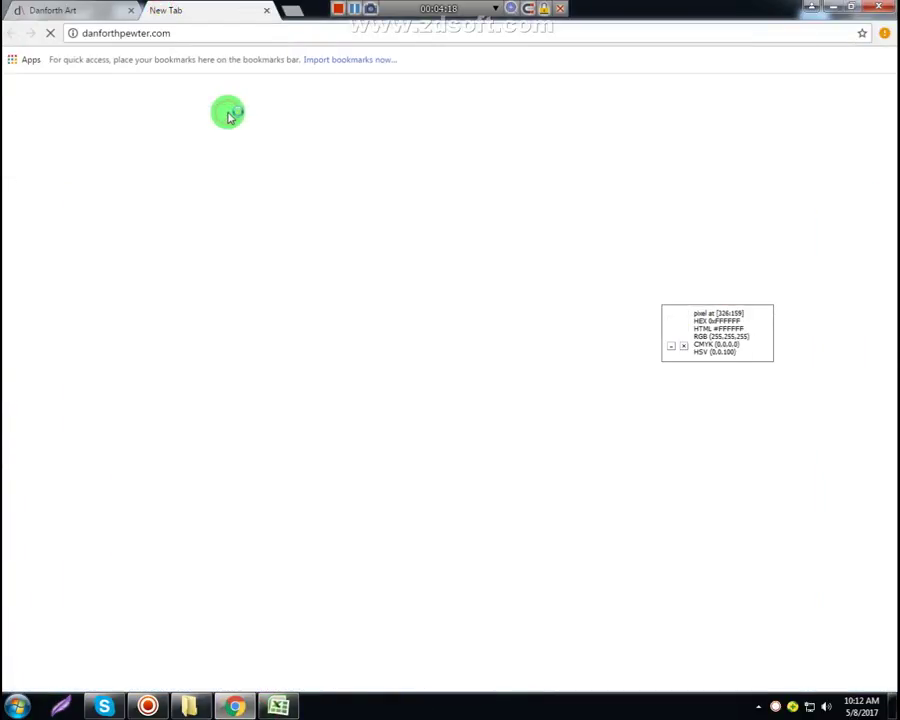
Save the Danforth Art logo as danforthmuseum.jpg in the 8-5-2017 folder.
{"action": "left_click", "coordinate": [84, 10]}
{"action": "right_click", "coordinate": [115, 33]}
{"action": "left_click", "coordinate": [150, 82]}
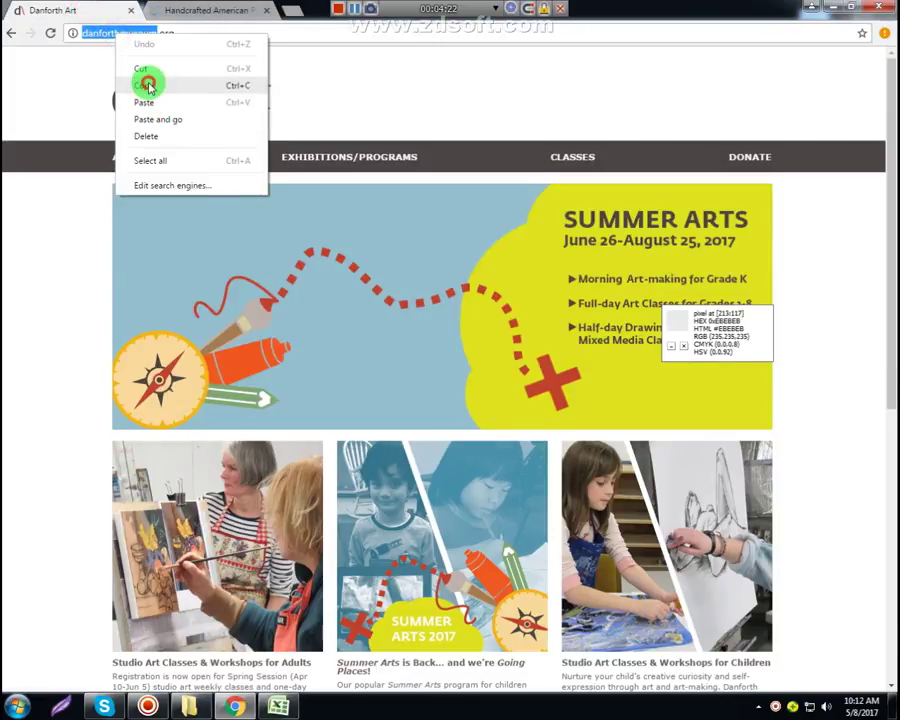
{"action": "right_click", "coordinate": [150, 90]}
{"action": "left_click", "coordinate": [195, 215]}
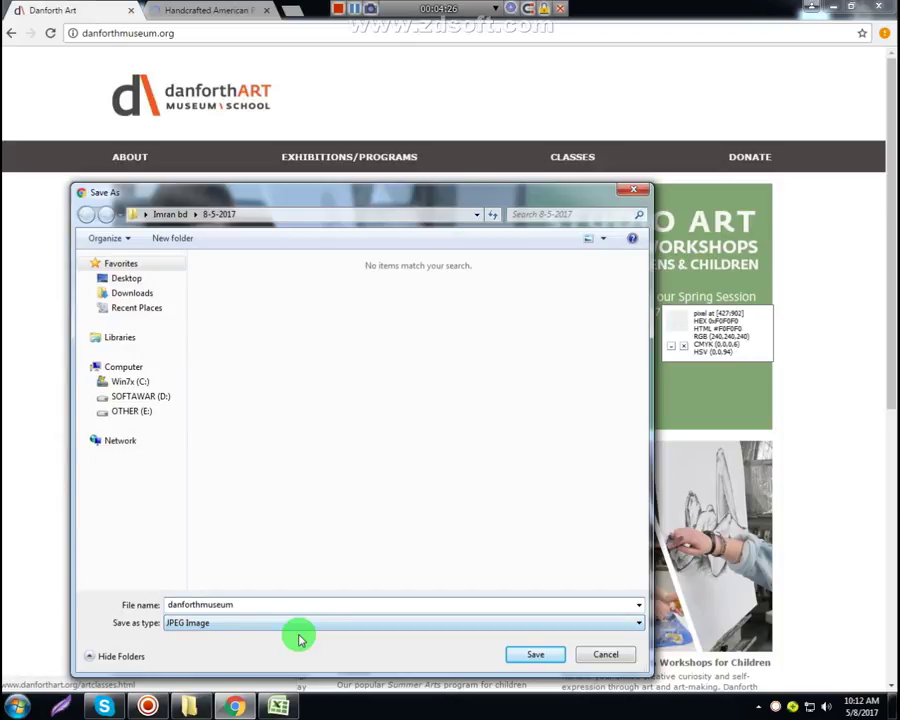
{"action": "left_click", "coordinate": [527, 655]}
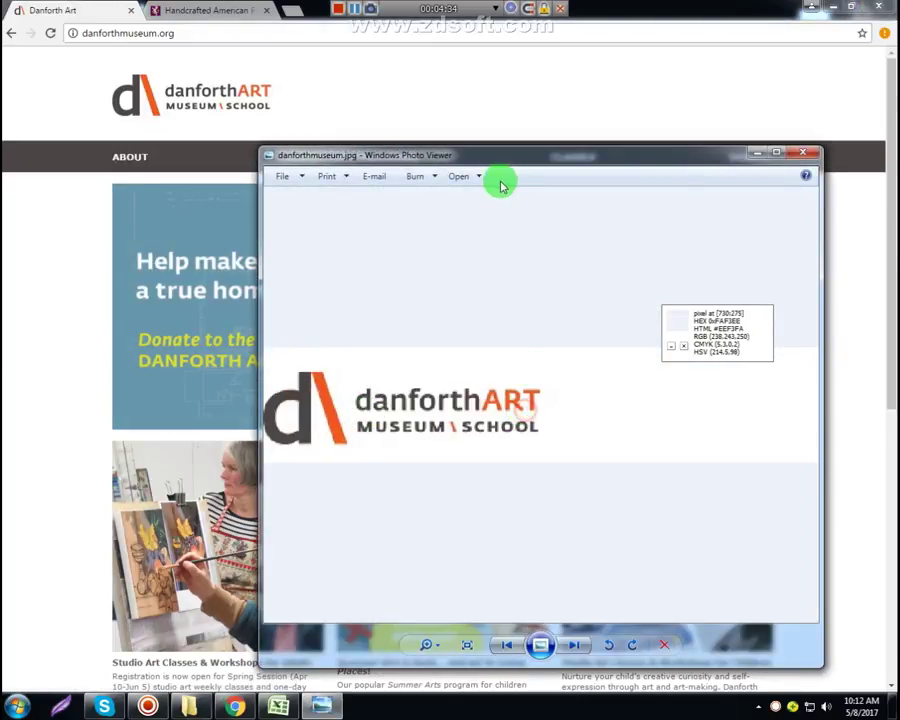
Open the logo in Paint and crop the canvas to 275 px wide.
{"action": "left_click", "coordinate": [474, 182]}
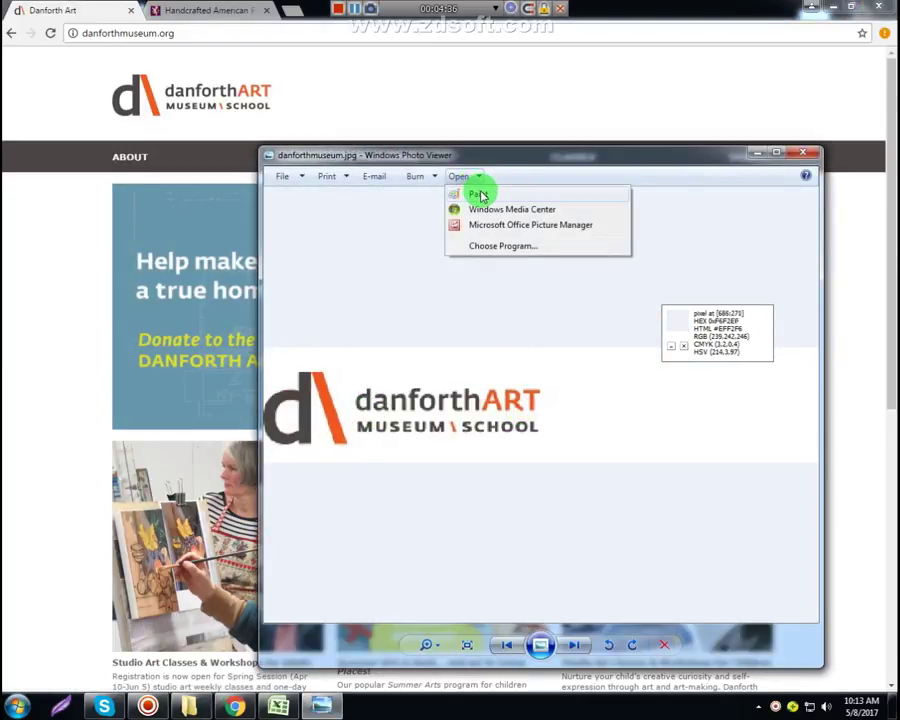
{"action": "left_click", "coordinate": [480, 194]}
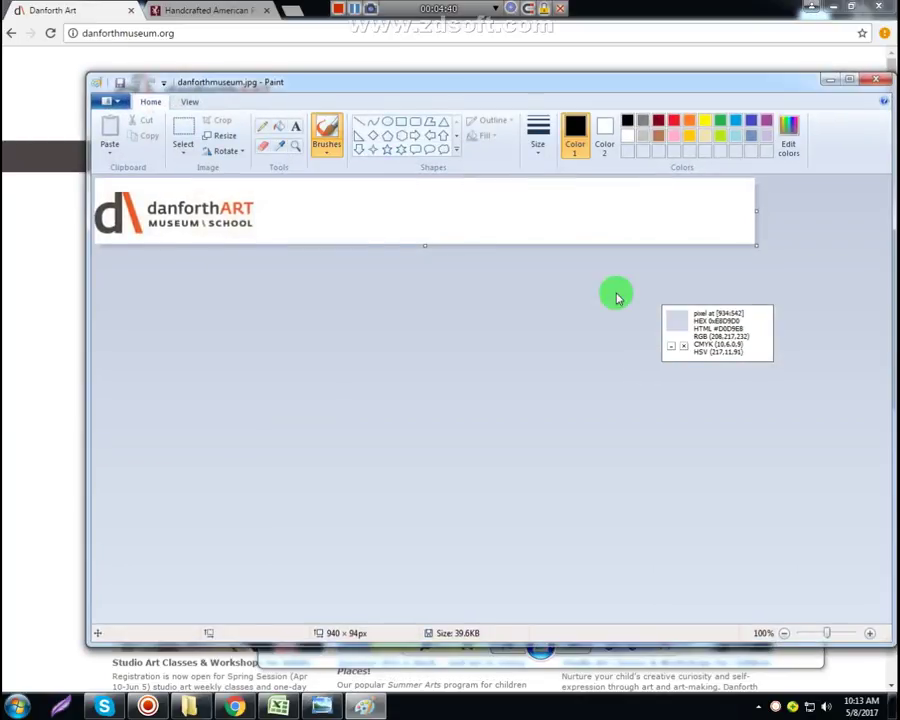
{"action": "left_click_drag", "start_coordinate": [759, 212], "coordinate": [288, 210]}
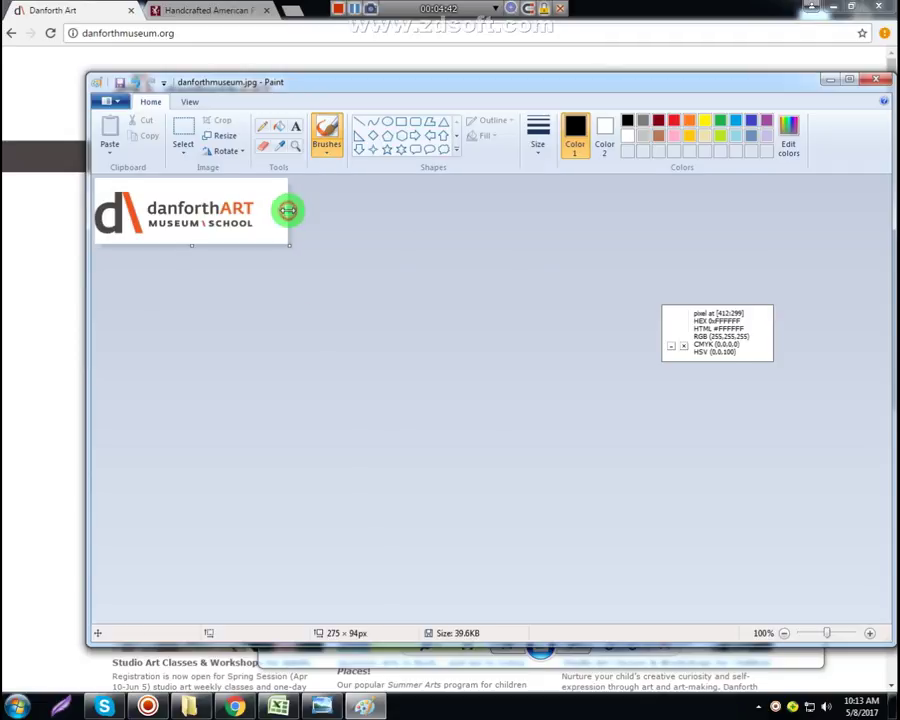
{"action": "double_click", "coordinate": [99, 88]}
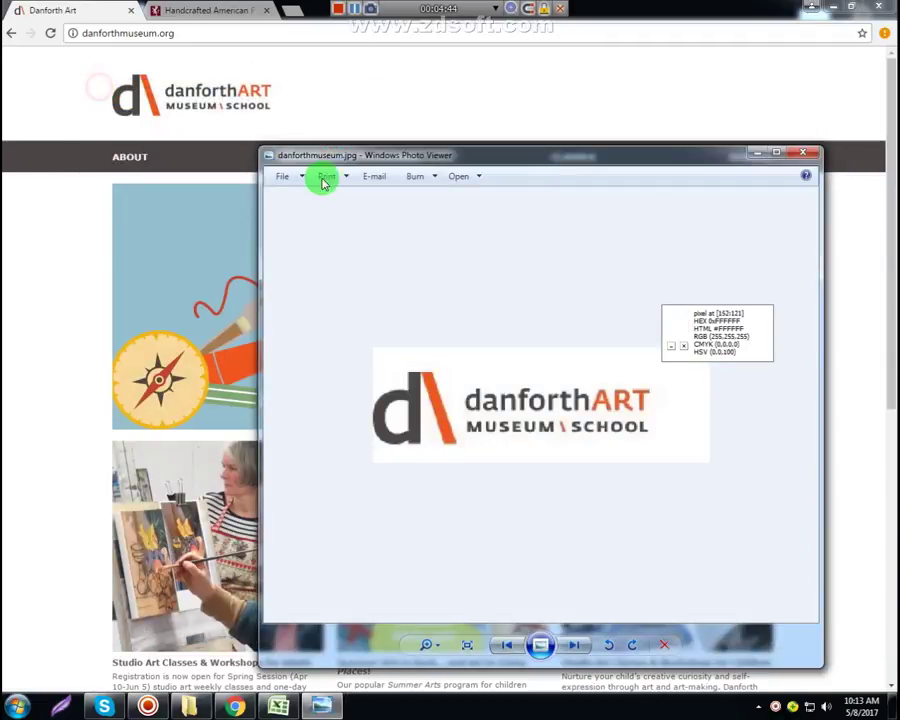
{"action": "scroll", "coordinate": [461, 450], "scroll_direction": "up", "scroll_amount": 2}
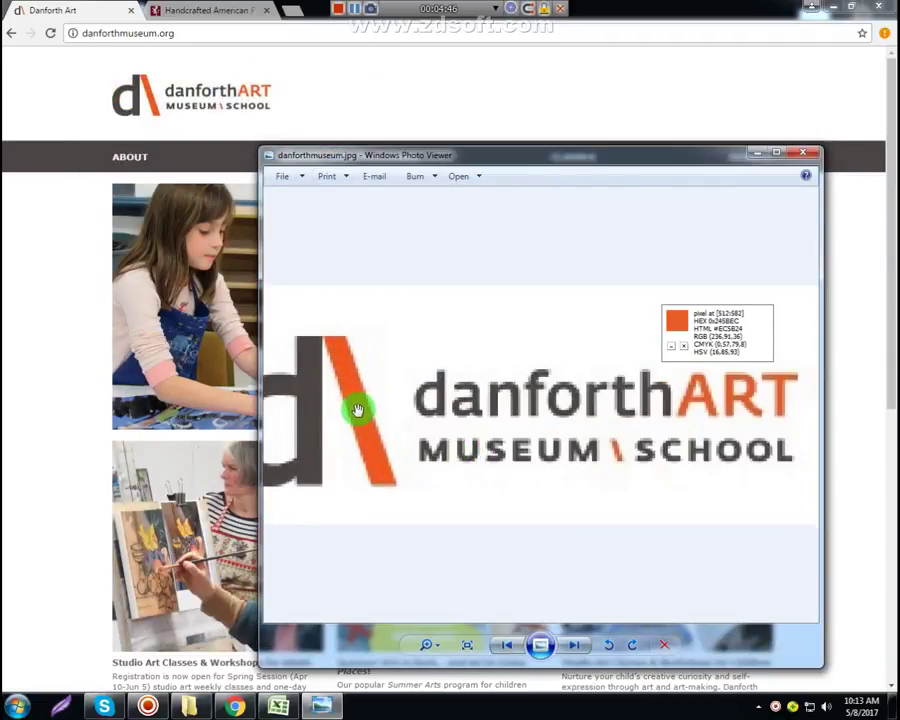
{"action": "key", "text": "alt+Tab"}
Record colours EC5B24 and 4F4745 in C5:D5 and a total of 2 in B5.
{"action": "left_click", "coordinate": [312, 197]}
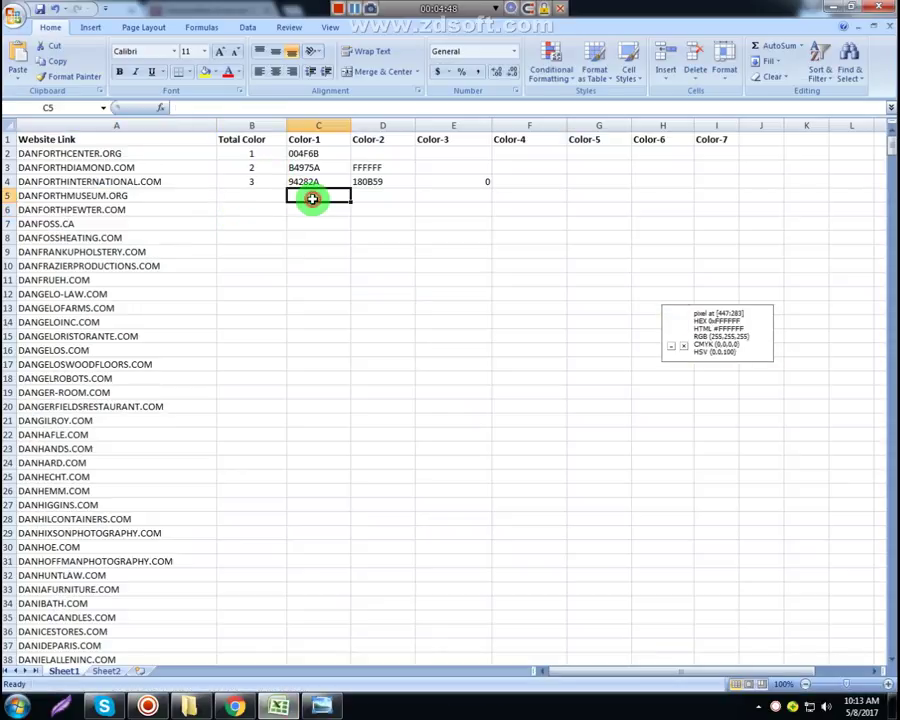
{"action": "key", "text": "alt+Tab"}
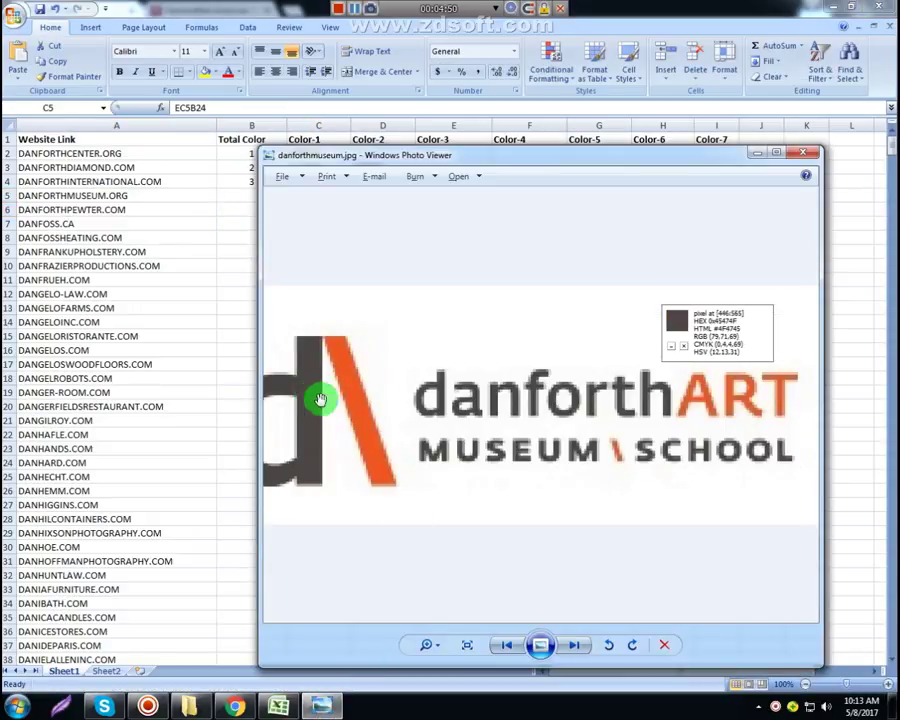
{"action": "left_click", "coordinate": [803, 154]}
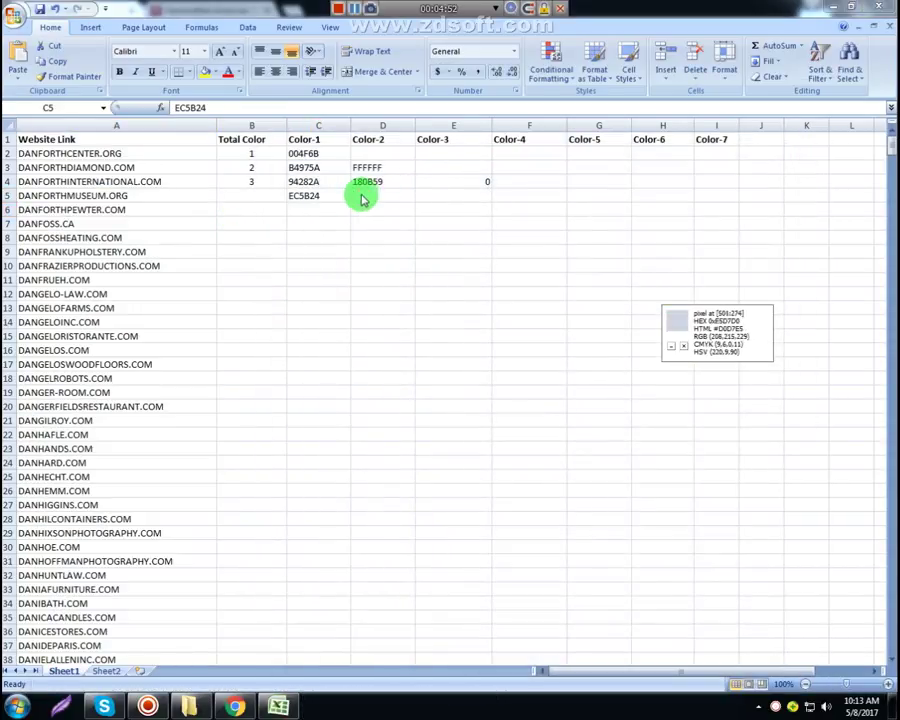
{"action": "left_click", "coordinate": [376, 196]}
{"action": "key", "text": "ctrl+v"}
{"action": "left_click", "coordinate": [262, 195]}
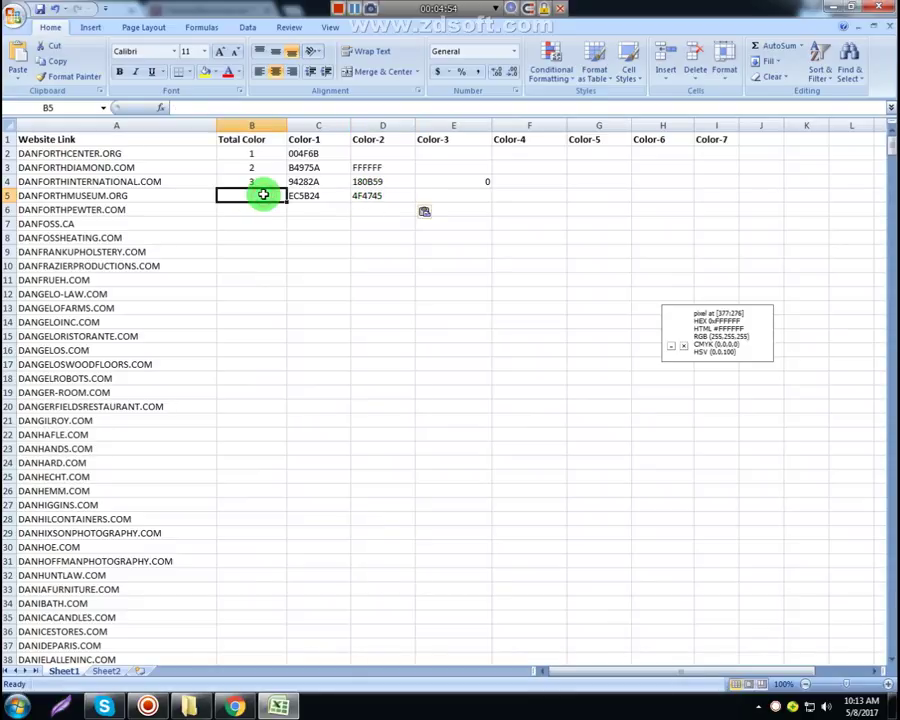
{"action": "type", "text": "2"}
Copy the DANFOSS.CA link for use in Chrome.
{"action": "left_click", "coordinate": [107, 224]}
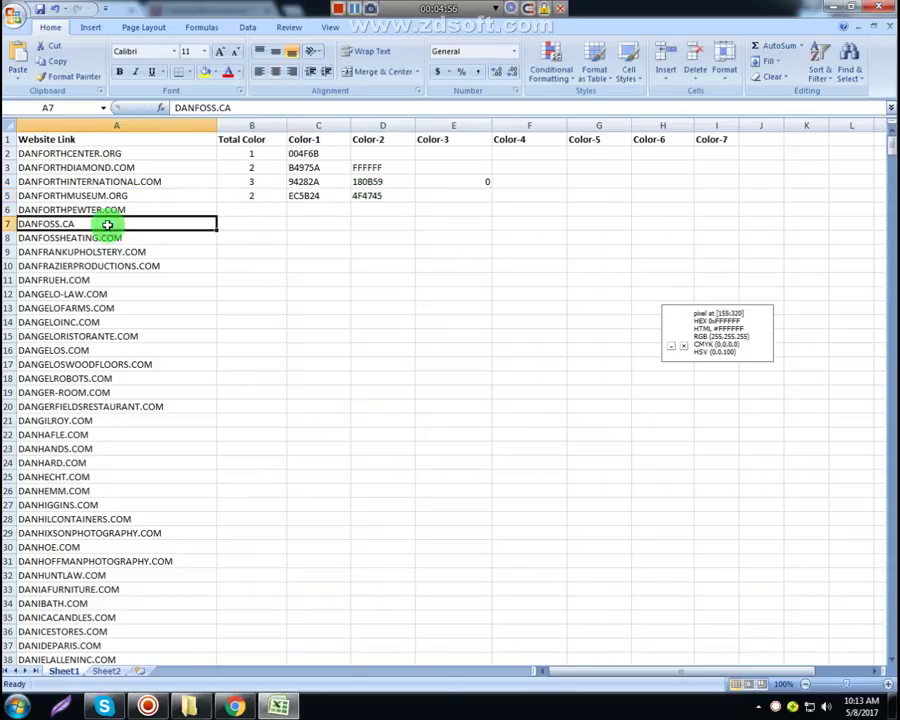
{"action": "key", "text": "ctrl+c"}
{"action": "left_click", "coordinate": [234, 707]}
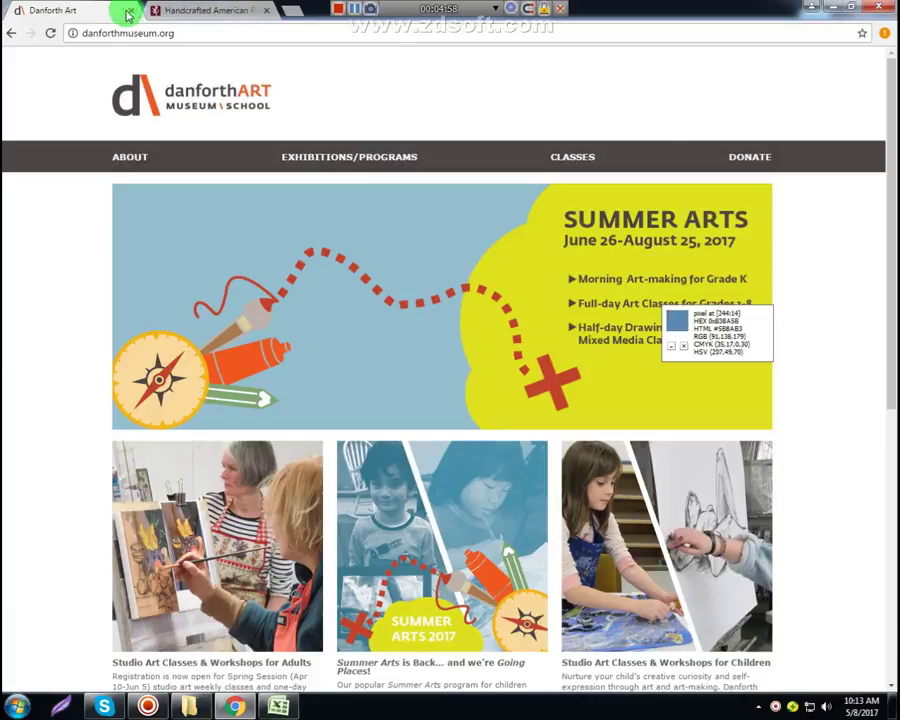
Load danfoss.ca, move the pewter site's tab first, and dismiss its sign-up popup.
{"action": "right_click", "coordinate": [175, 34]}
{"action": "left_click", "coordinate": [220, 121]}
{"action": "left_click_drag", "start_coordinate": [202, 12], "coordinate": [47, 18]}
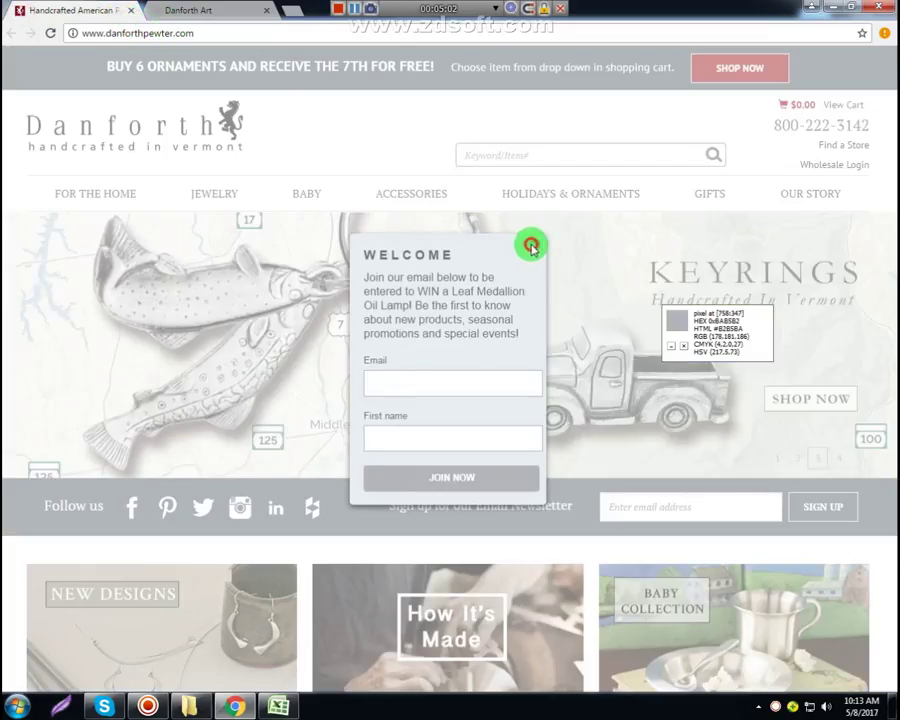
{"action": "left_click", "coordinate": [531, 246]}
{"action": "left_click", "coordinate": [240, 130]}
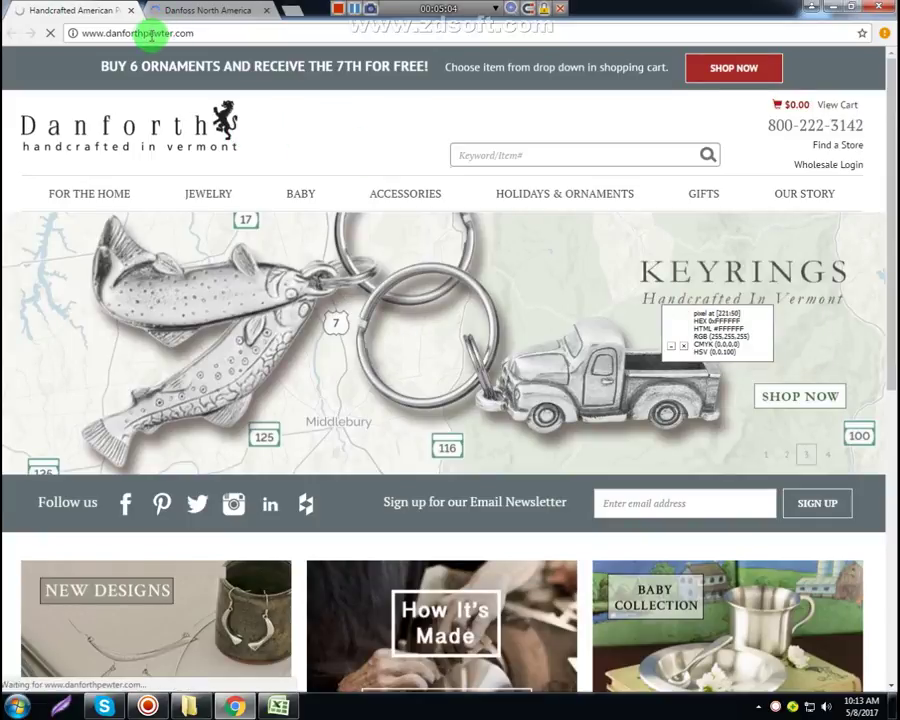
Start saving the pewter logo under the pasted link name, then cancel it.
{"action": "right_click", "coordinate": [115, 137]}
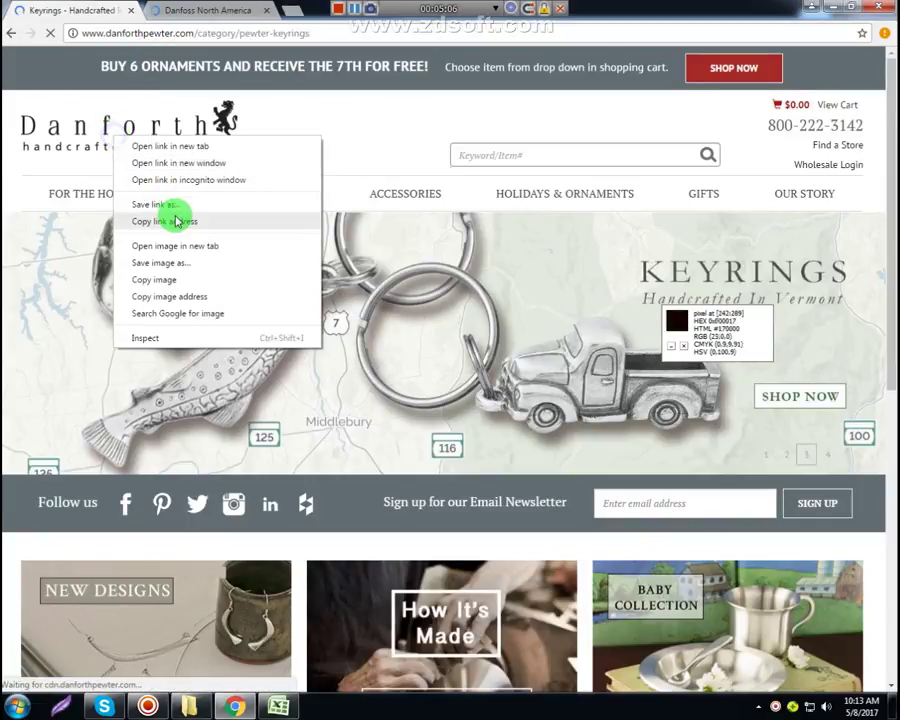
{"action": "left_click", "coordinate": [181, 262]}
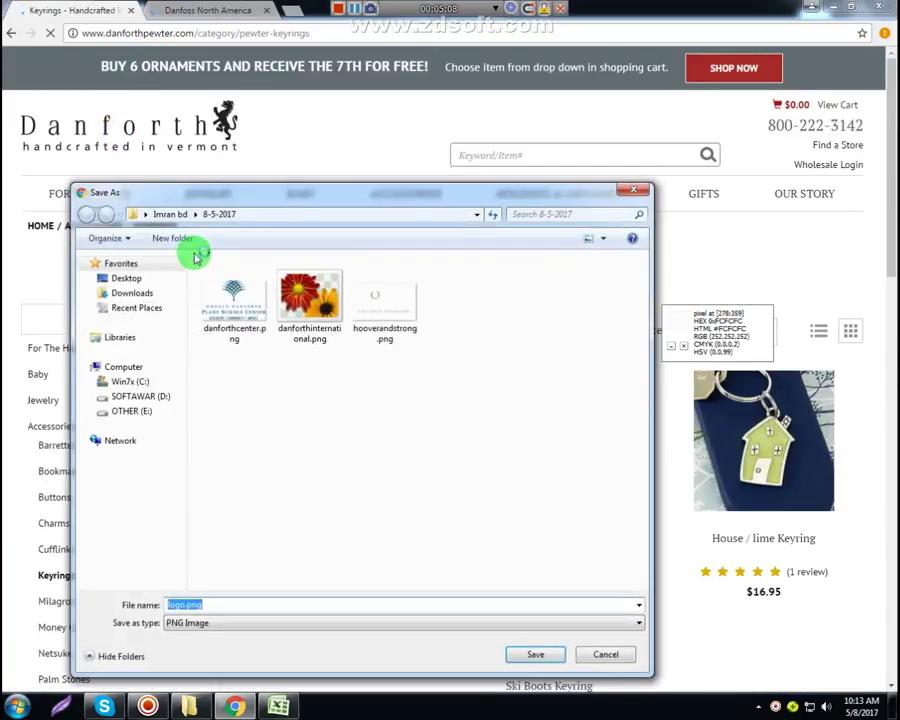
{"action": "key", "text": "ctrl+v"}
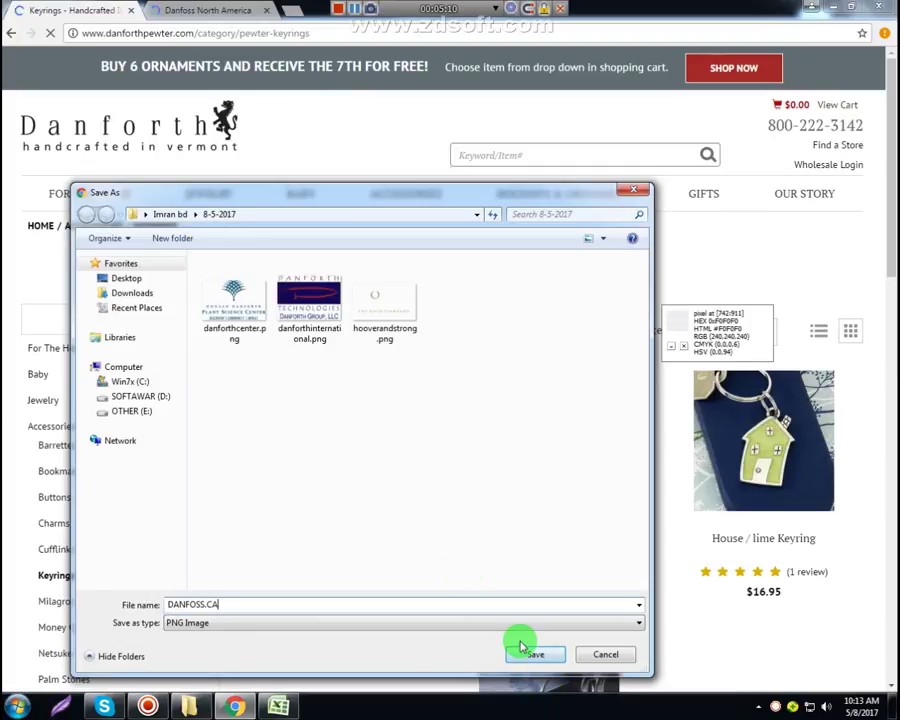
{"action": "left_click", "coordinate": [604, 652]}
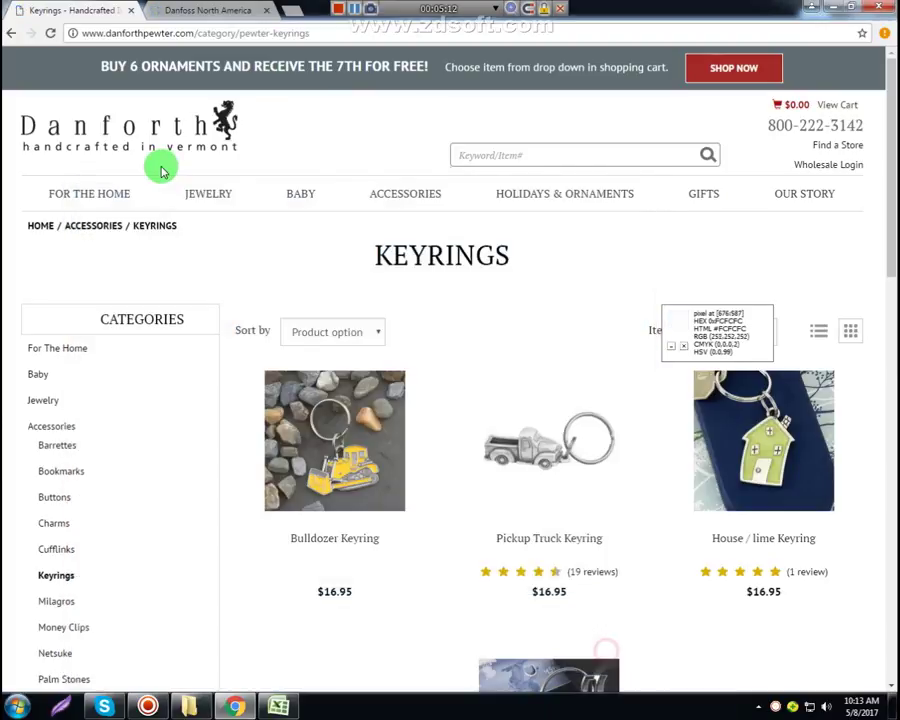
{"action": "left_click", "coordinate": [274, 710]}
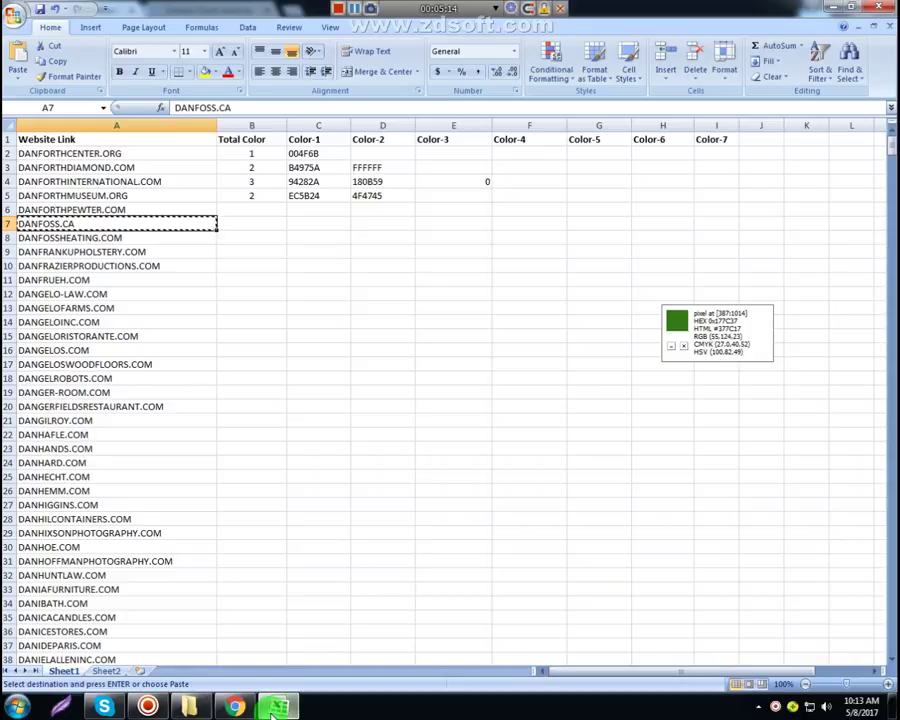
Save the pewter logo as danforthpewter.png in the 8-5-2017 folder and view it.
{"action": "left_click", "coordinate": [234, 706]}
{"action": "left_click", "coordinate": [140, 35]}
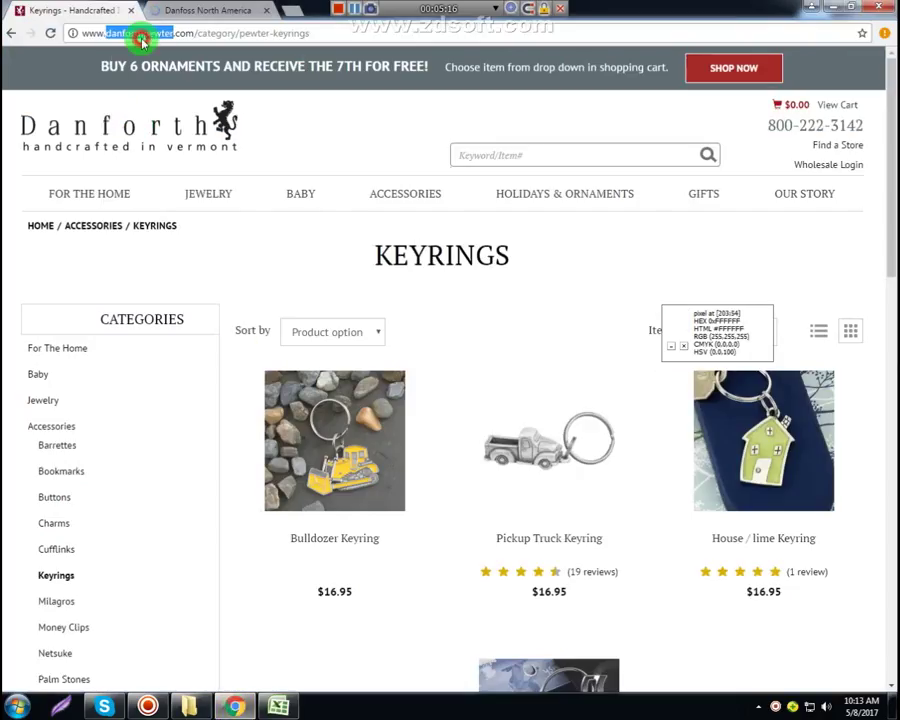
{"action": "double_click", "coordinate": [141, 34]}
{"action": "right_click", "coordinate": [152, 130]}
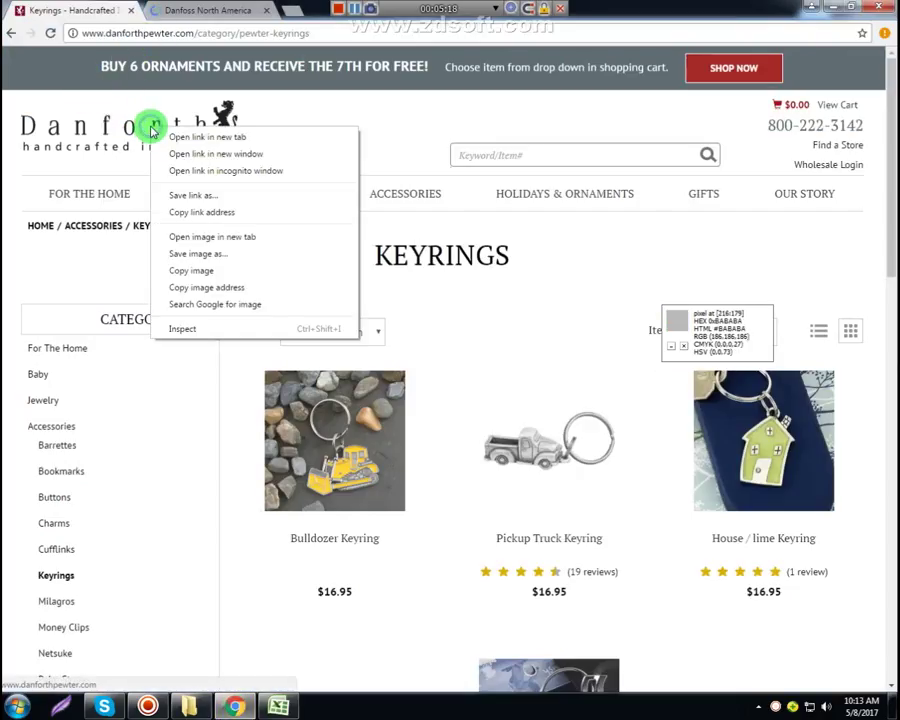
{"action": "left_click", "coordinate": [213, 254]}
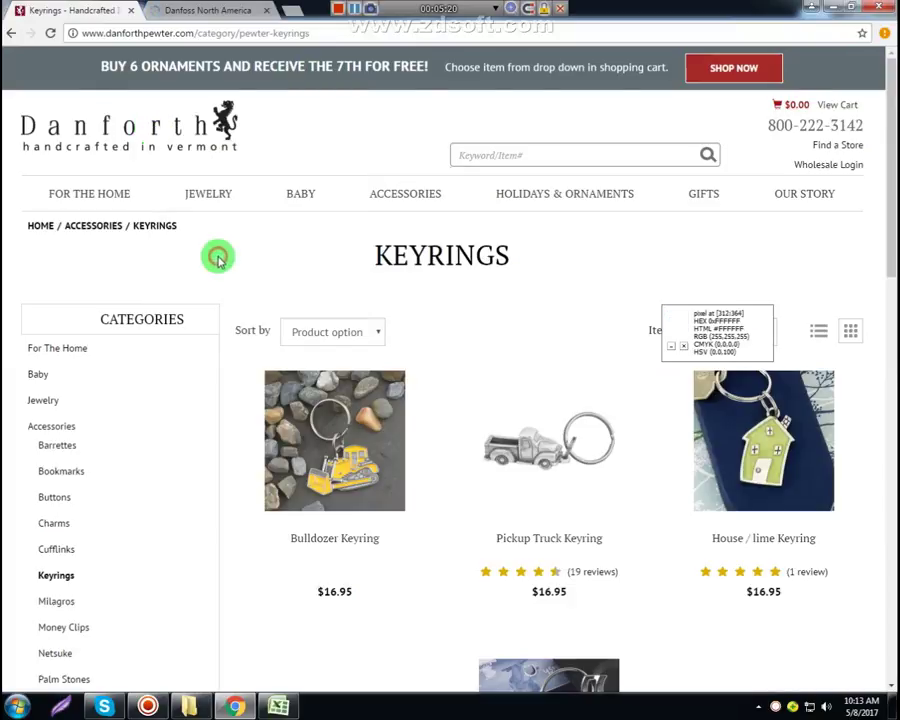
{"action": "key", "text": "ctrl+v"}
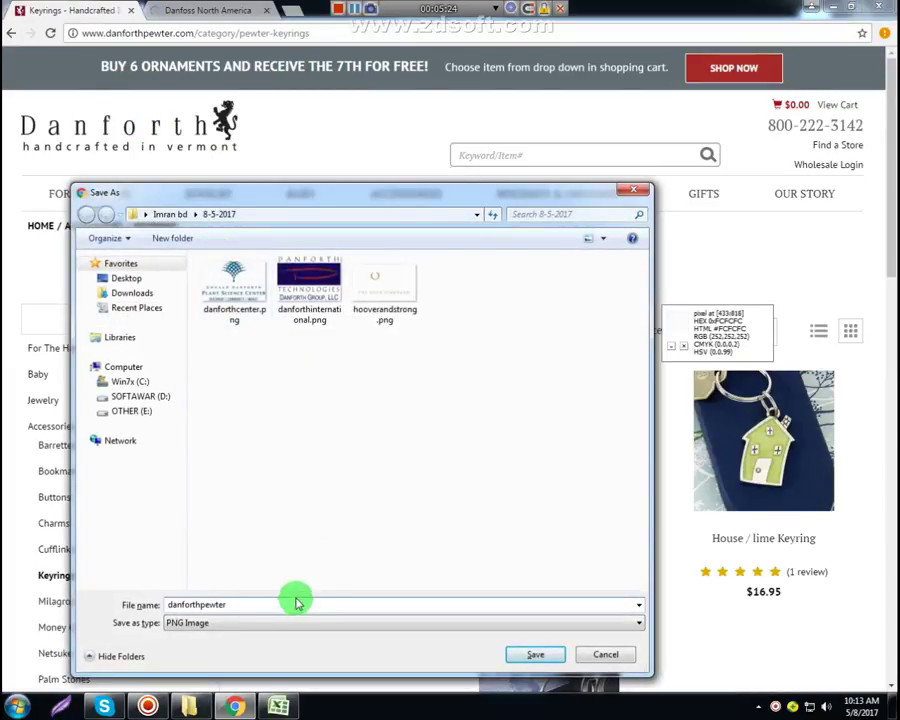
{"action": "left_click_drag", "start_coordinate": [195, 604], "coordinate": [114, 606]}
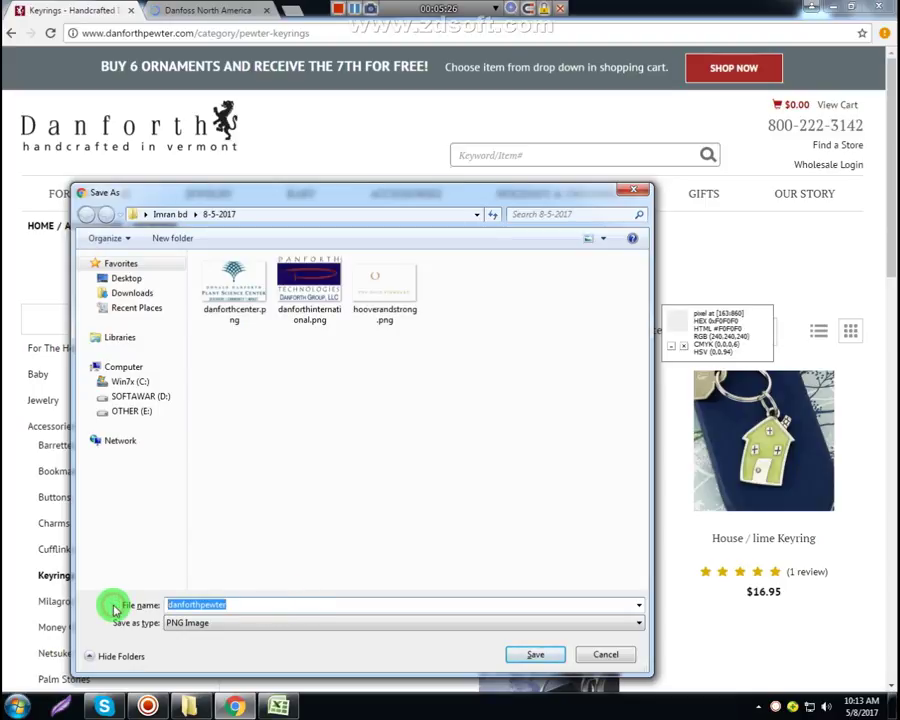
{"action": "left_click", "coordinate": [535, 654]}
{"action": "left_click", "coordinate": [32, 676]}
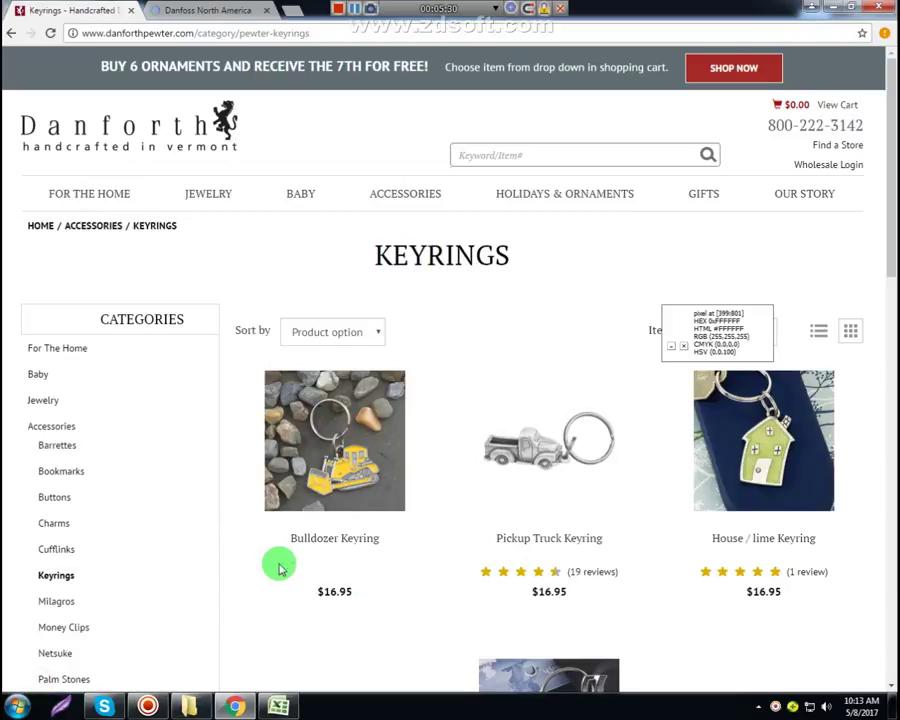
{"action": "scroll", "coordinate": [471, 410], "scroll_direction": "up", "scroll_amount": 5}
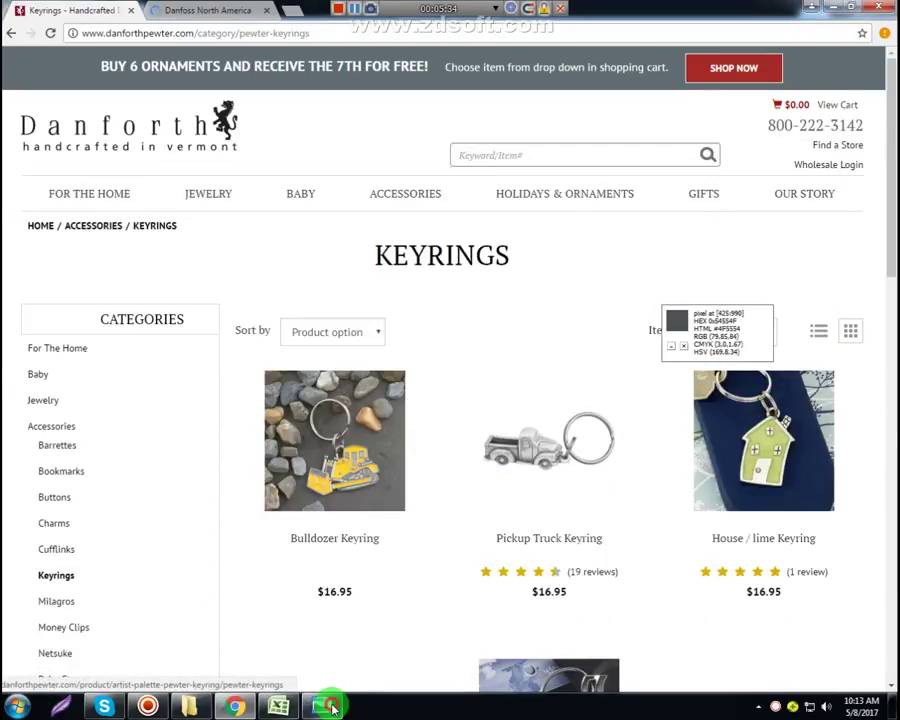
Close the logo preview and record 1 colour, 231F20, for DANFORTHPEWTER.COM.
{"action": "left_click", "coordinate": [321, 705]}
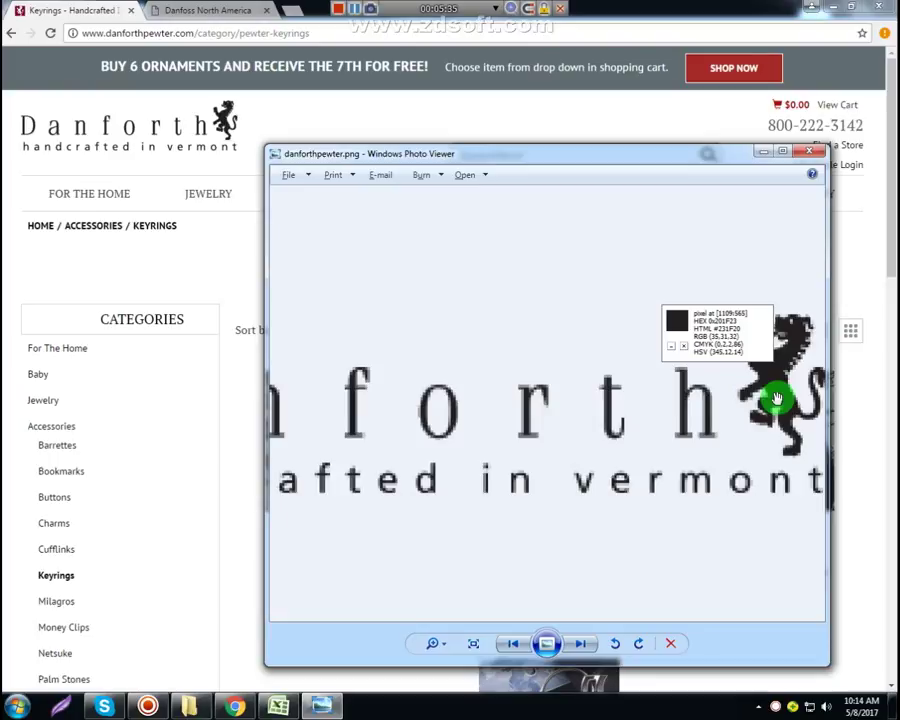
{"action": "left_click", "coordinate": [812, 151]}
{"action": "left_click", "coordinate": [279, 705]}
{"action": "left_click", "coordinate": [262, 213]}
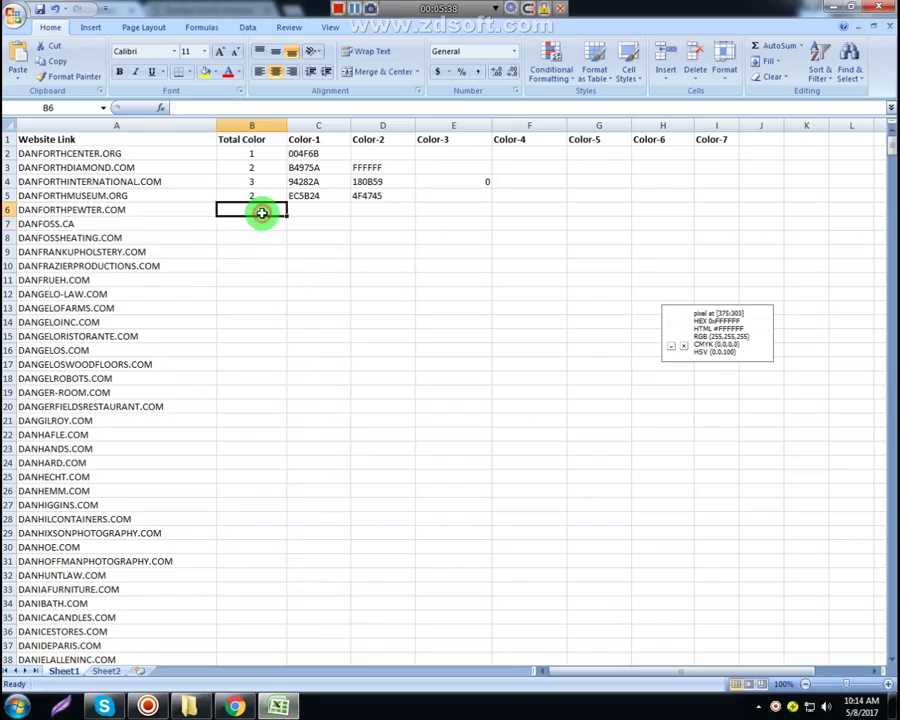
{"action": "key", "text": "Tab"}
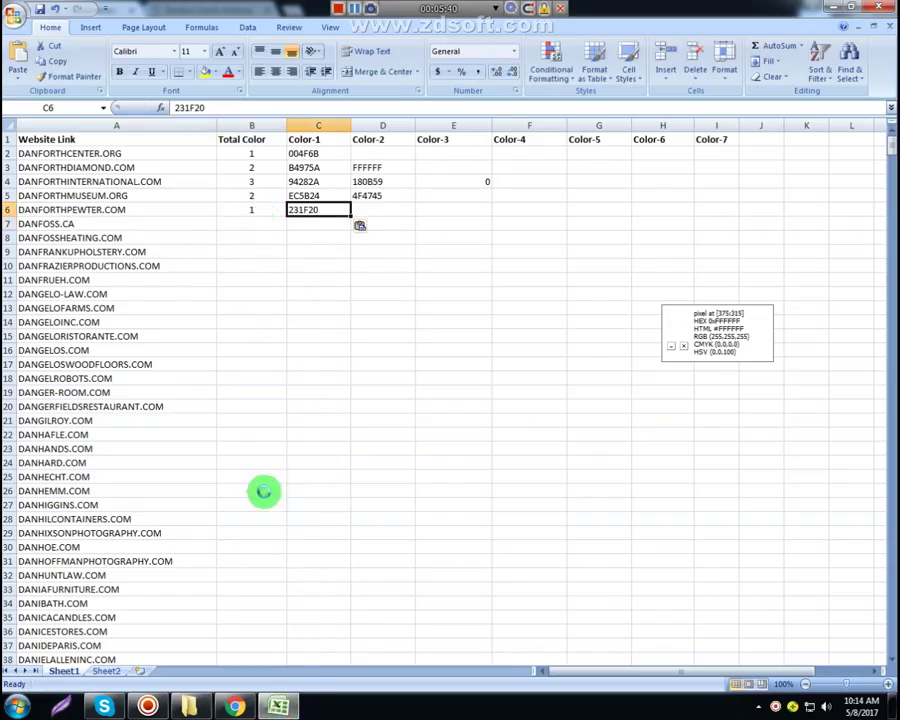
Copy the DANFOSSHEATING.COM link, load it in Chrome, and move its tab forward.
{"action": "left_click", "coordinate": [235, 706]}
{"action": "left_click", "coordinate": [279, 705]}
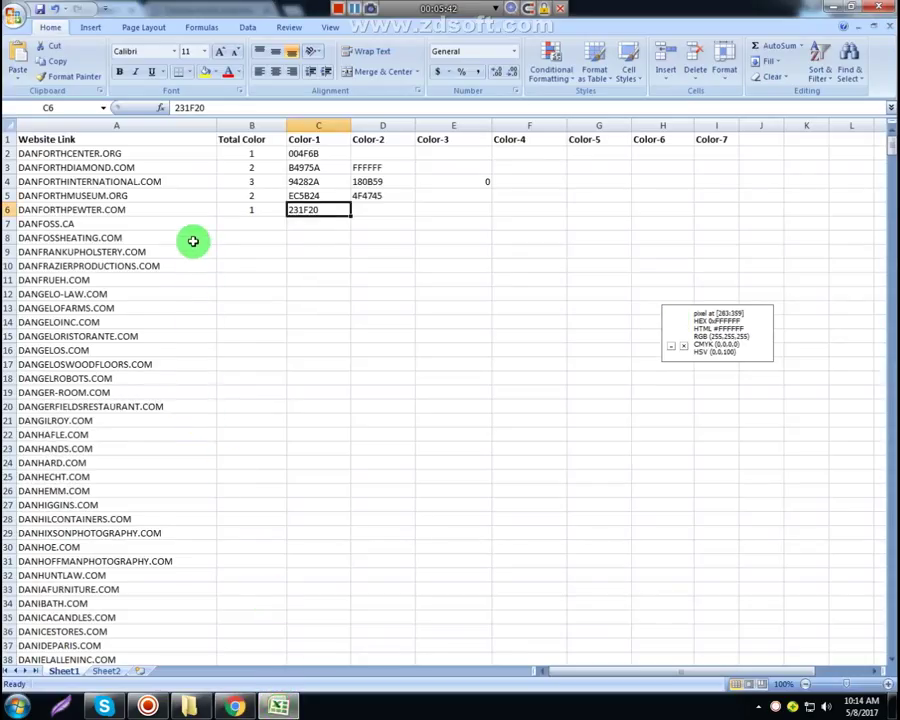
{"action": "left_click", "coordinate": [191, 238]}
{"action": "key", "text": "ctrl+c"}
{"action": "left_click", "coordinate": [235, 706]}
{"action": "right_click", "coordinate": [237, 34]}
{"action": "left_click", "coordinate": [283, 116]}
{"action": "left_click_drag", "start_coordinate": [222, 8], "coordinate": [138, 8]}
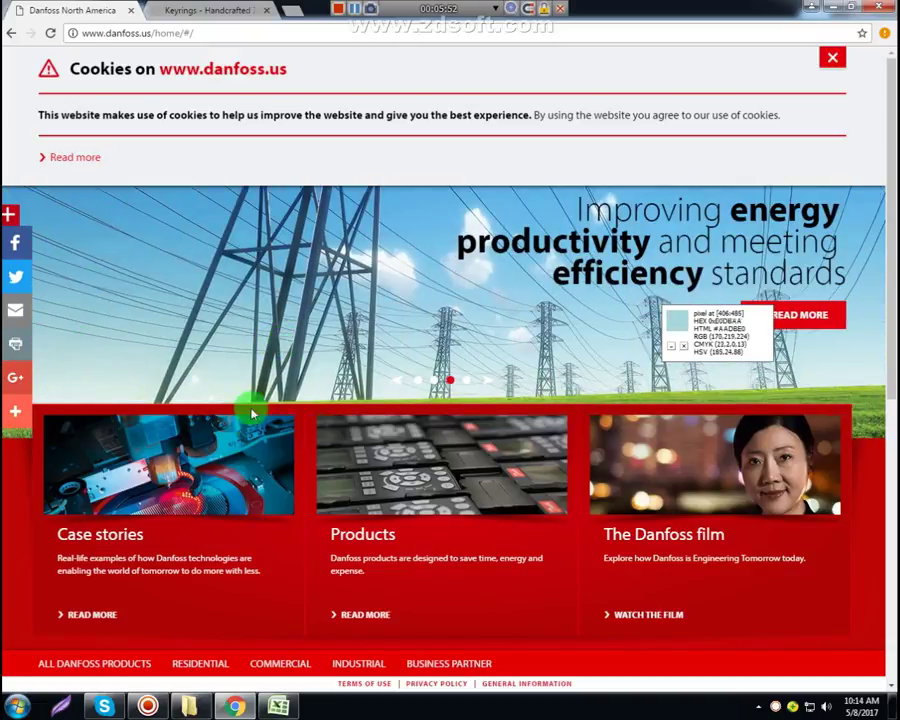
Scroll the danfoss.us page, then close the duplicate Danfoss North America tab.
{"action": "scroll", "coordinate": [267, 450], "scroll_direction": "down", "scroll_amount": 6}
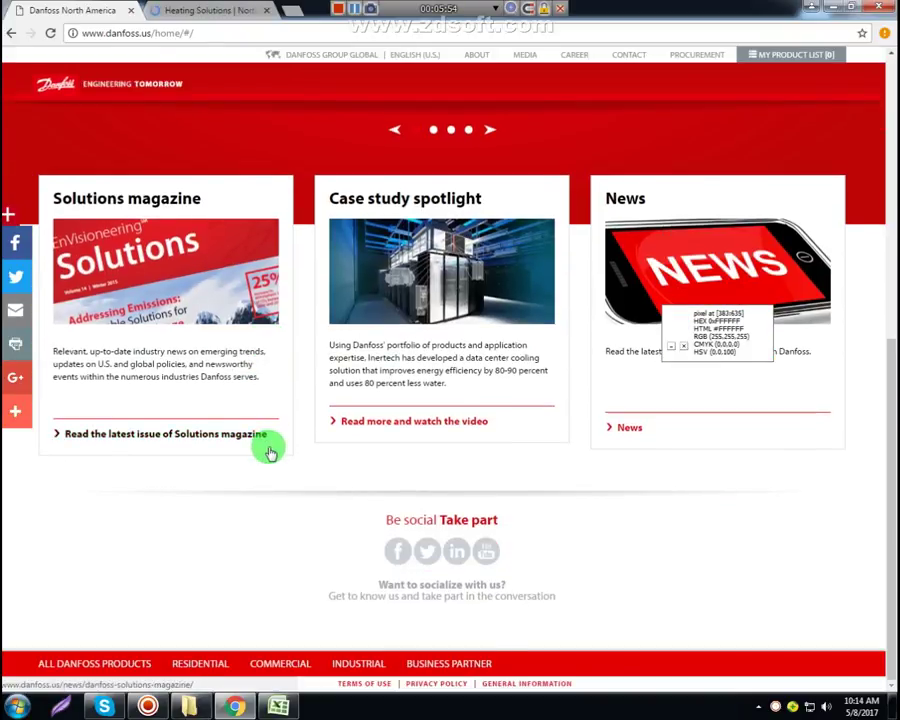
{"action": "left_click", "coordinate": [131, 9]}
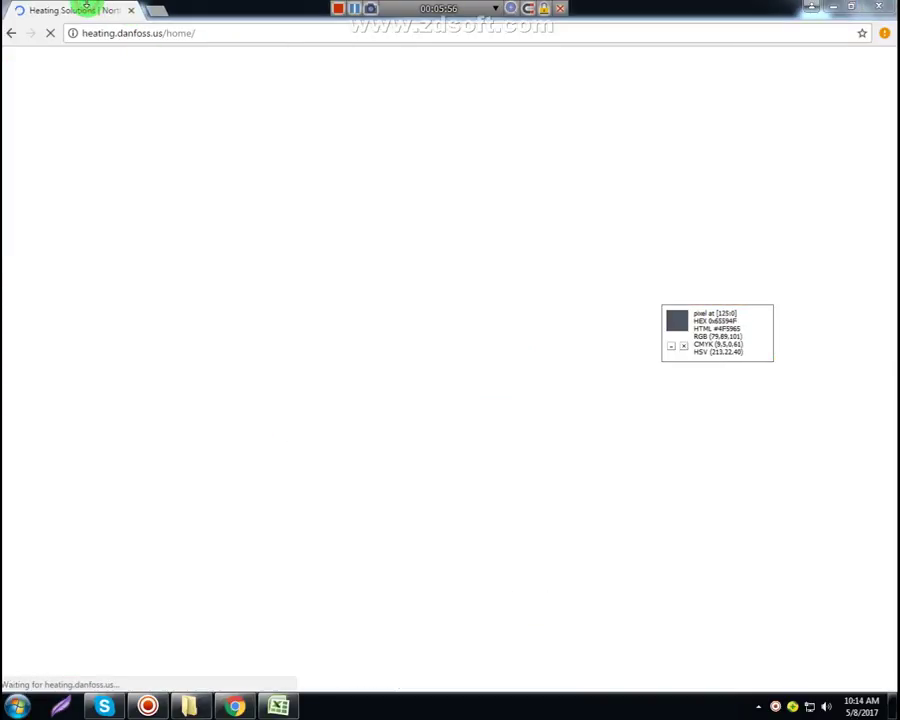
Log DANFOSS.CA under Not Found on Sheet2 and delete its row 7 from Sheet1.
{"action": "left_click", "coordinate": [280, 707]}
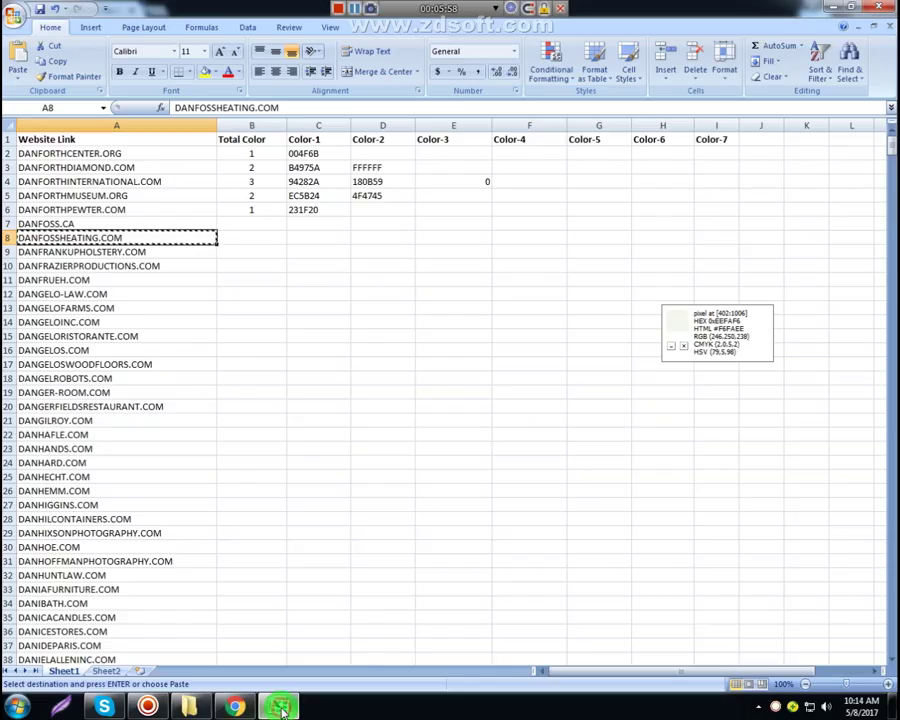
{"action": "left_click", "coordinate": [110, 222]}
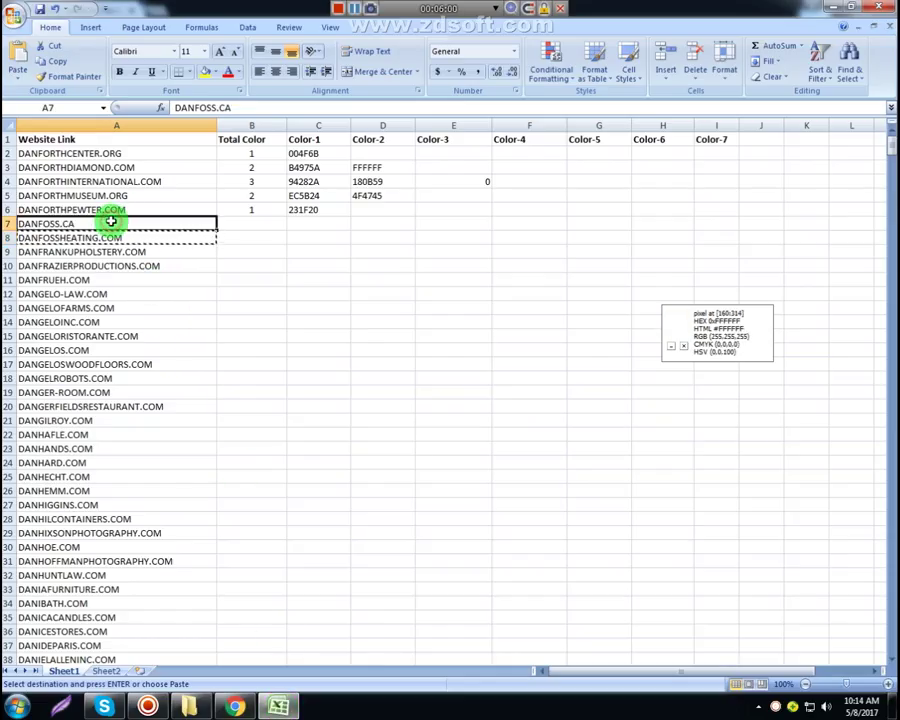
{"action": "left_click", "coordinate": [104, 670]}
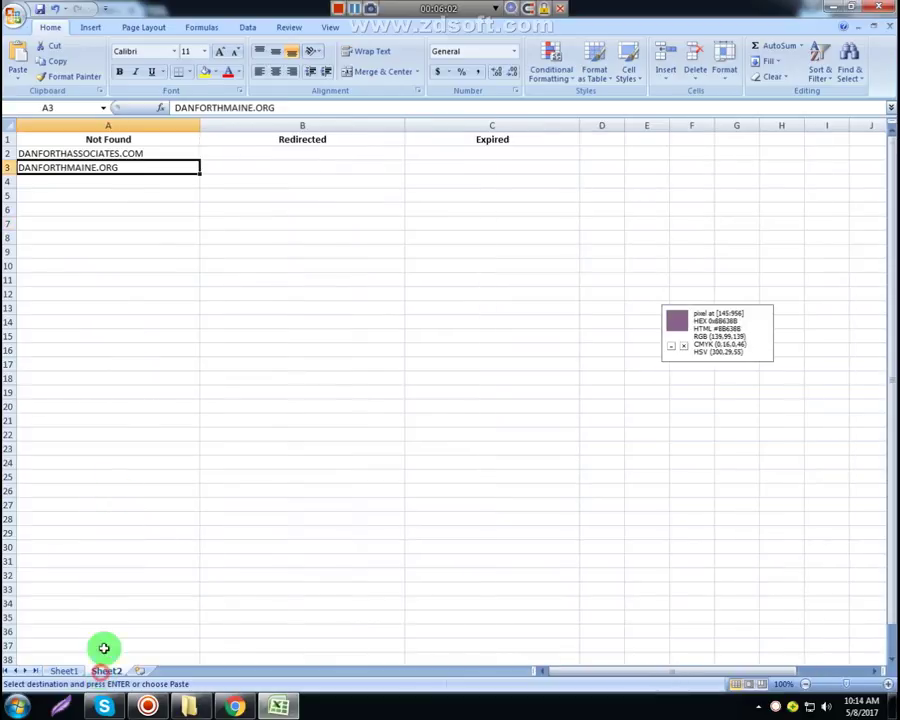
{"action": "left_click", "coordinate": [71, 183]}
{"action": "key", "text": "Return"}
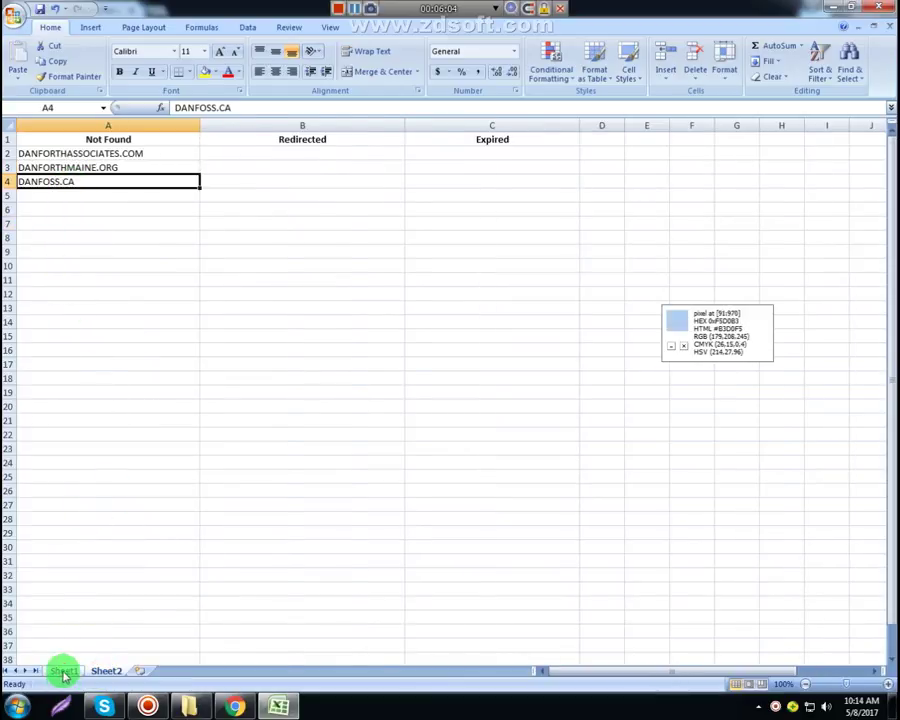
{"action": "left_click", "coordinate": [64, 670]}
{"action": "right_click", "coordinate": [8, 223]}
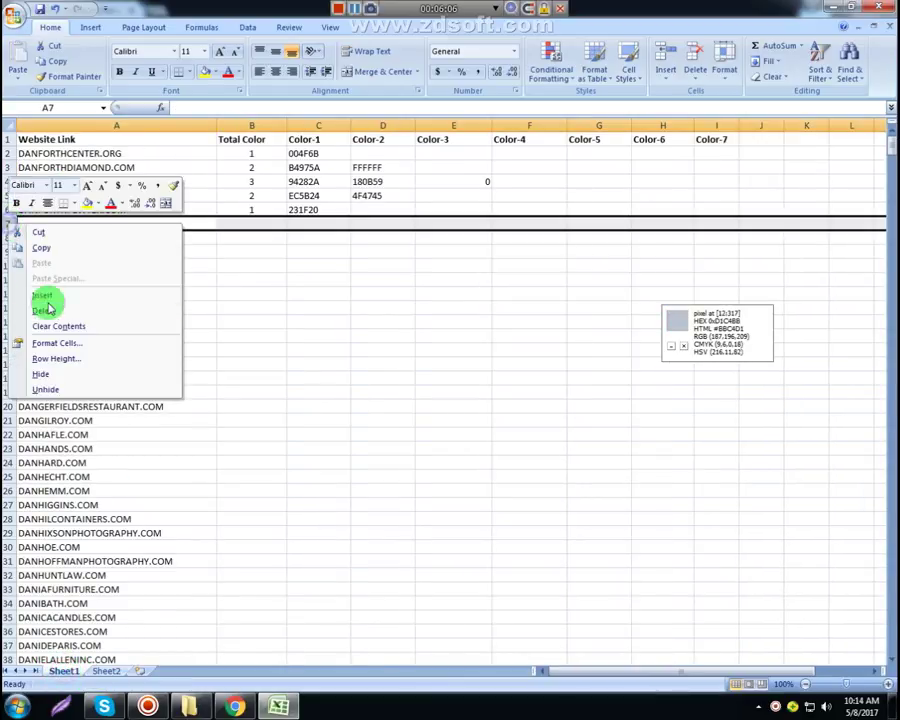
{"action": "left_click", "coordinate": [48, 310]}
Copy DANFOSSHEATING.COM into the first cell under Redirected on Sheet2.
{"action": "left_click", "coordinate": [108, 226]}
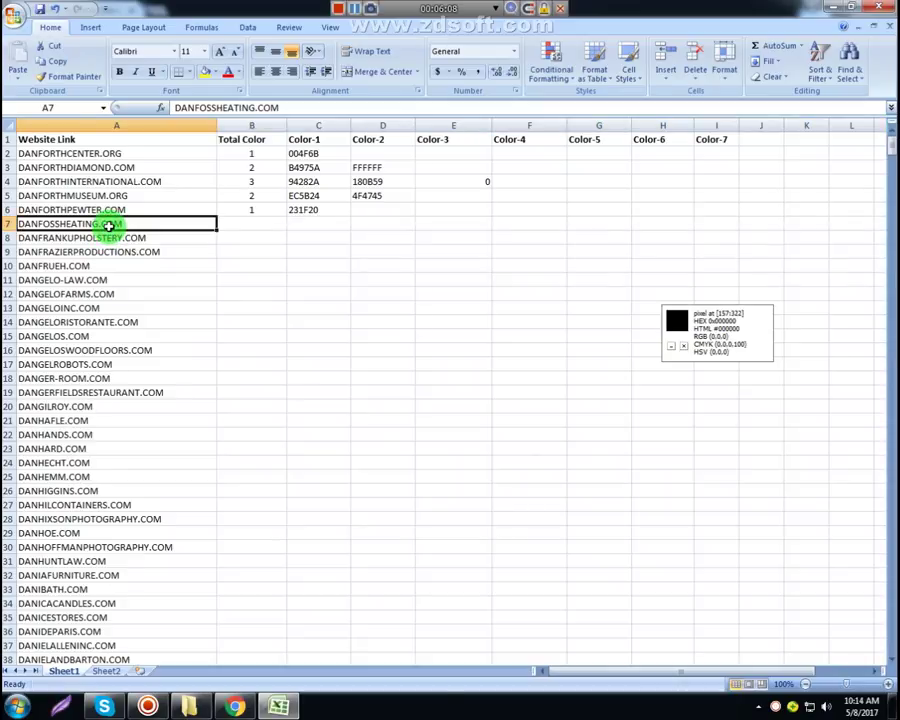
{"action": "key", "text": "ctrl+c"}
{"action": "left_click", "coordinate": [106, 670]}
{"action": "left_click", "coordinate": [268, 152]}
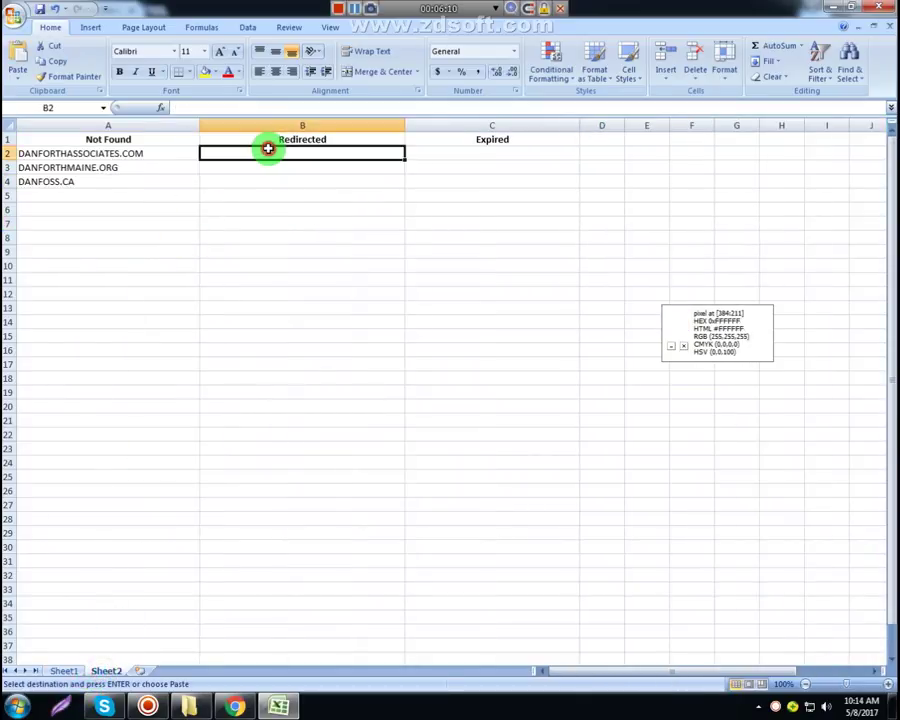
{"action": "key", "text": "Return"}
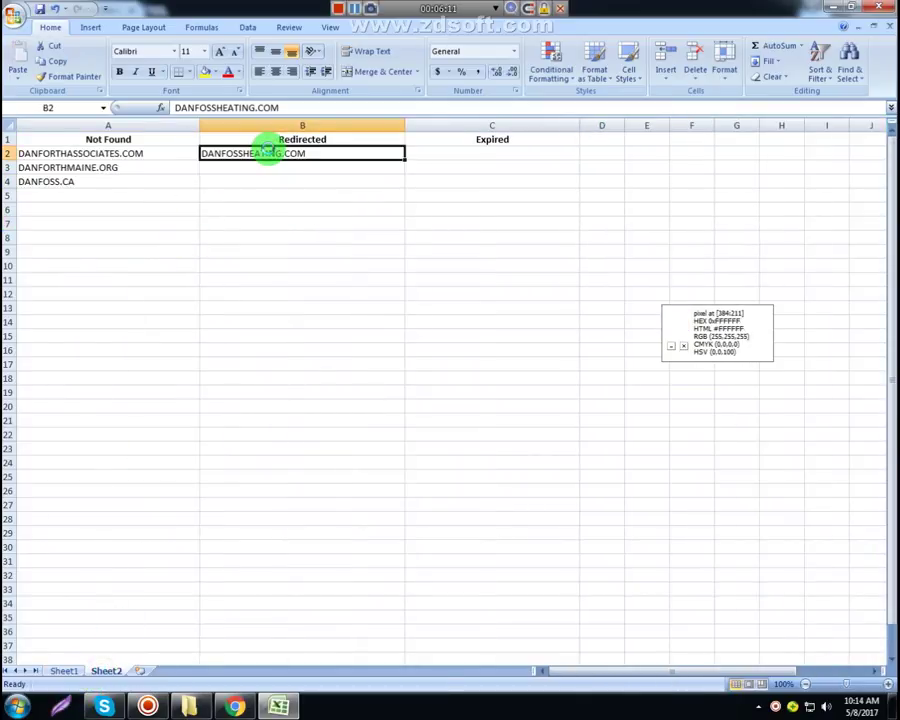
Type the scratch note 'face' in B7 of the Redirected column, then clear it.
{"action": "left_click", "coordinate": [232, 228]}
{"action": "type", "text": "face"}
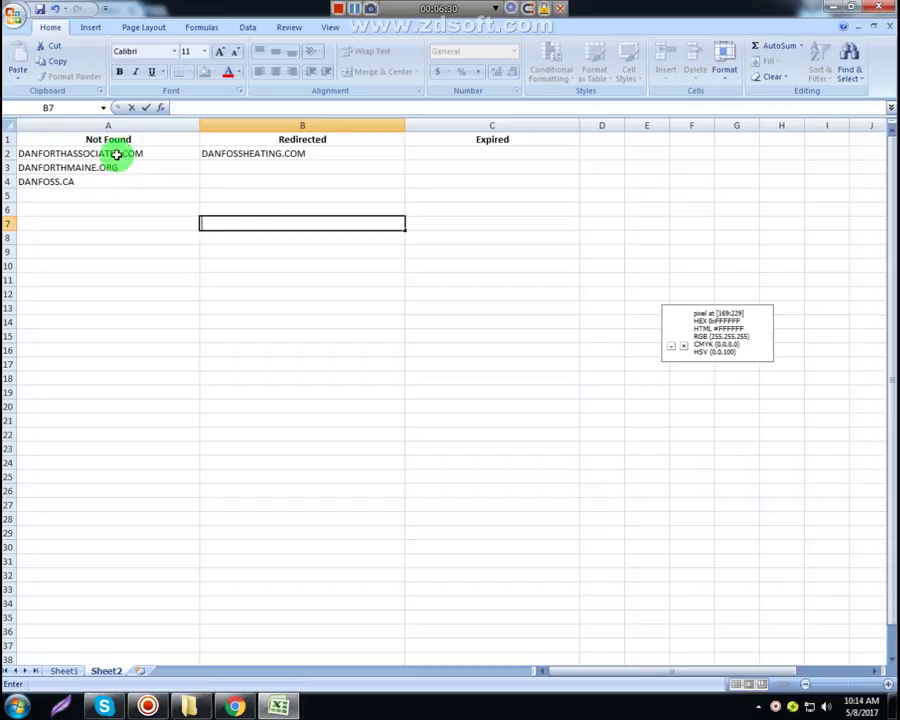
{"action": "left_click", "coordinate": [150, 140]}
{"action": "left_click", "coordinate": [340, 140]}
{"action": "left_click", "coordinate": [494, 142]}
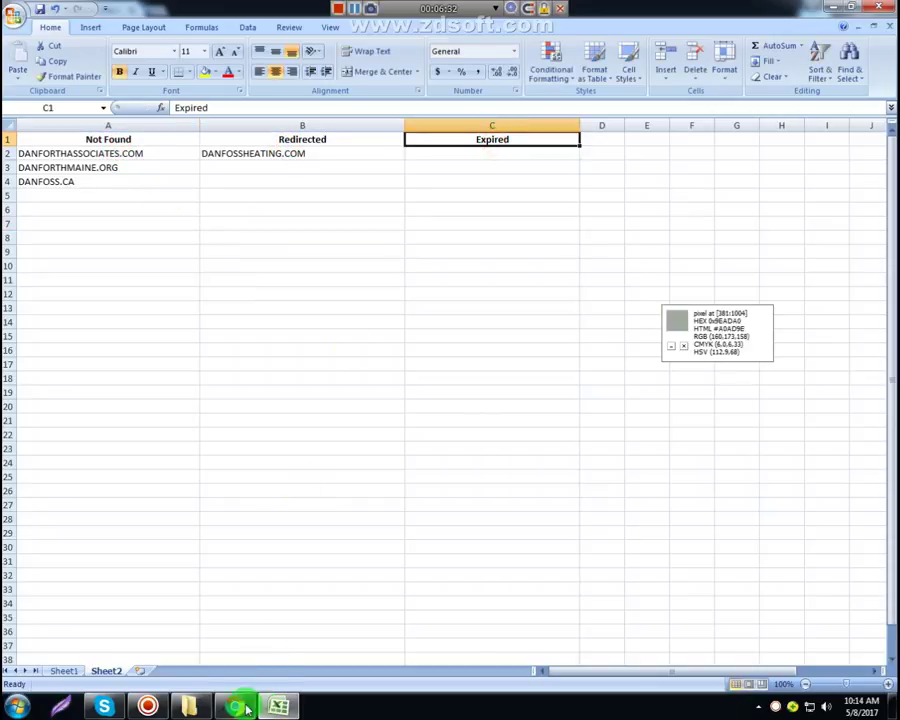
Bring up the 8-5-2017 folder window holding the five saved logo files.
{"action": "mouse_move", "coordinate": [238, 705]}
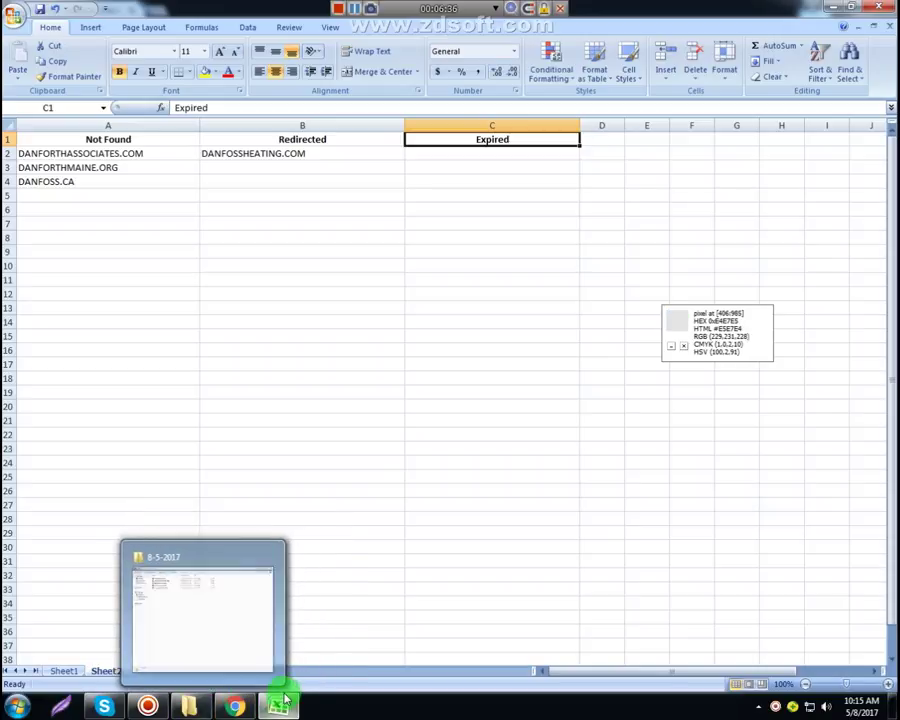
{"action": "left_click", "coordinate": [235, 707]}
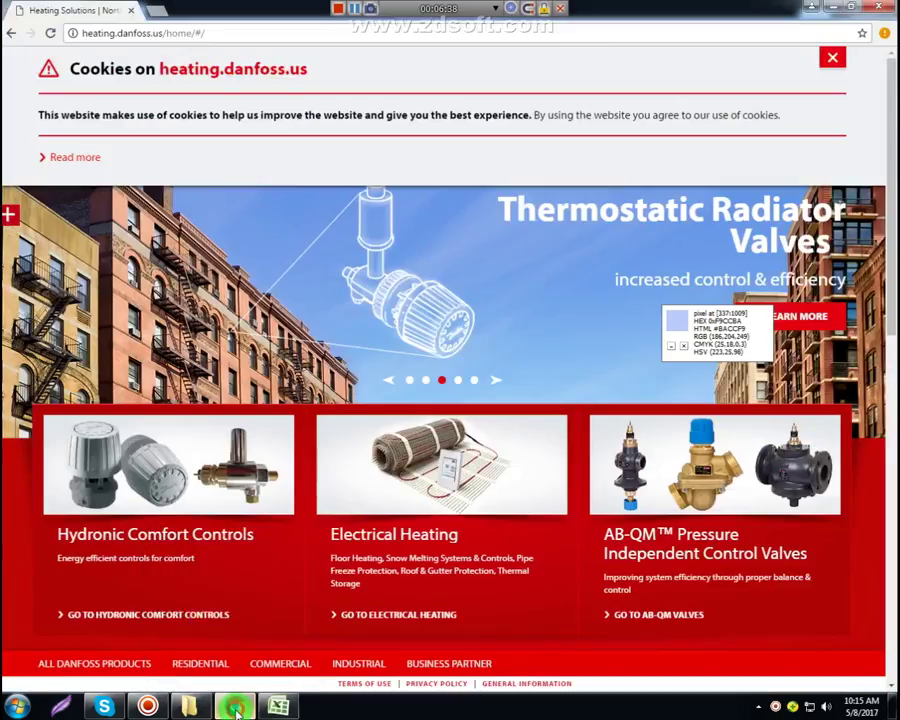
{"action": "left_click", "coordinate": [190, 707]}
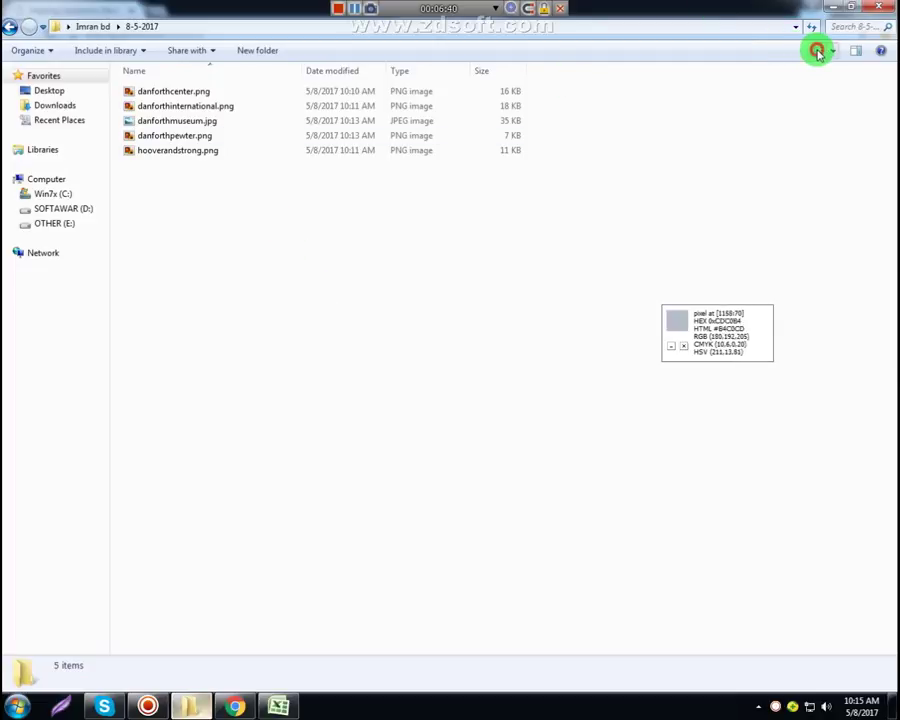